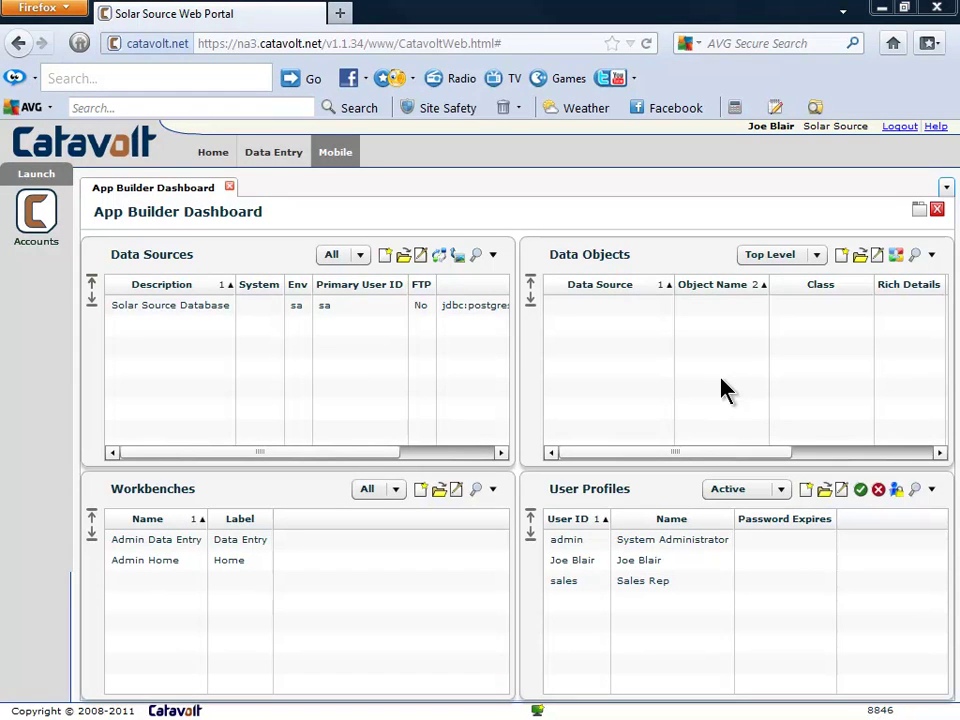
Create a new data object based on the customer_account domain class.
click(842, 256)
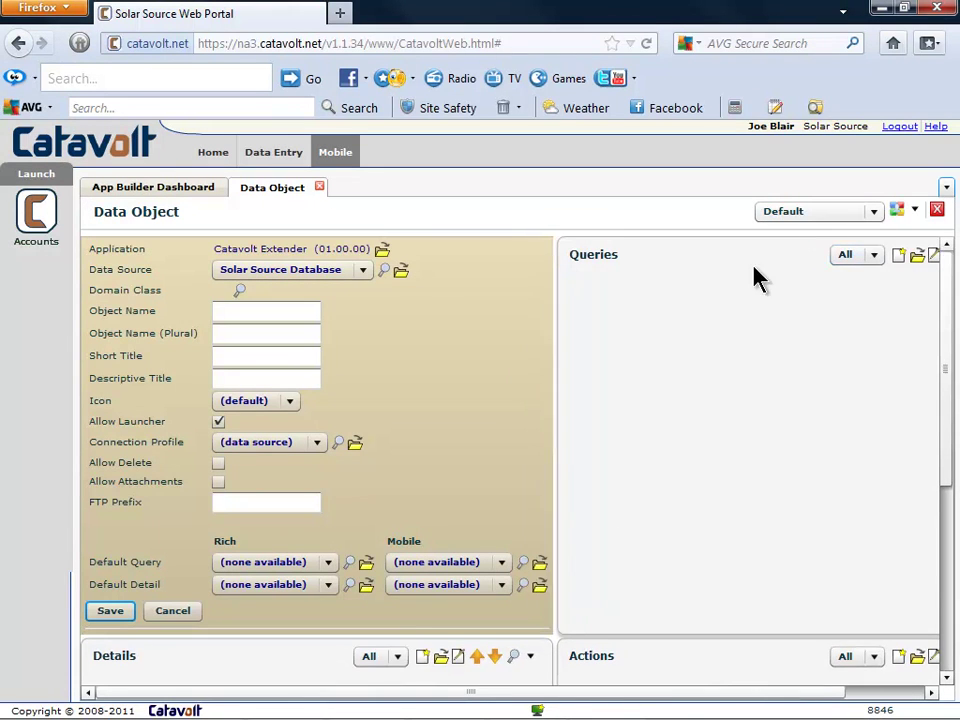
click(241, 289)
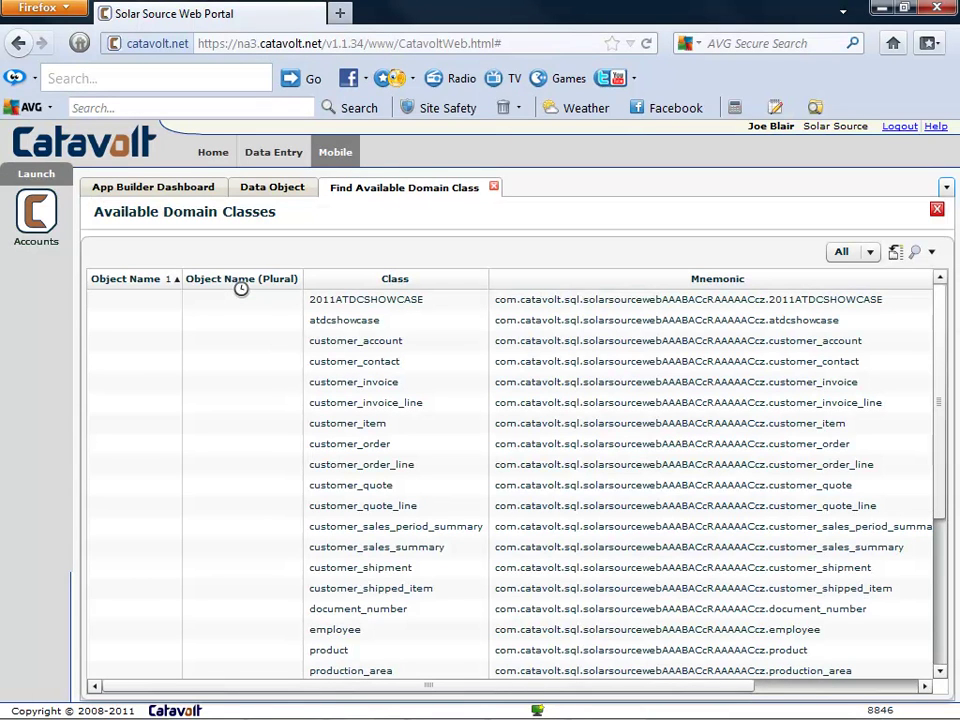
click(328, 346)
double_click(325, 341)
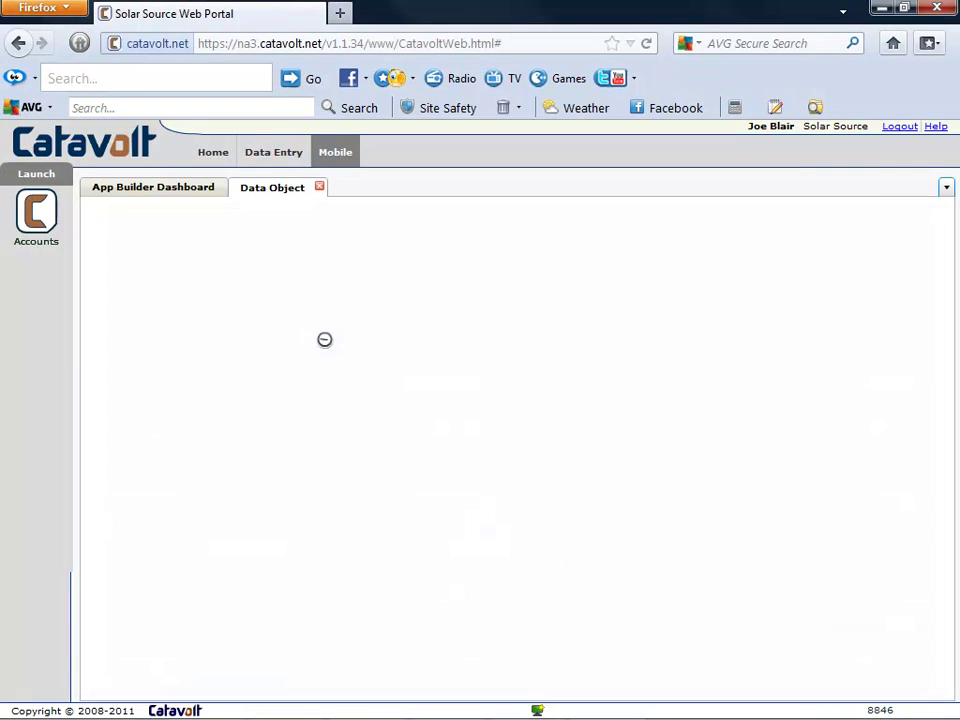
Name the data object Account with plural name Accounts.
click(306, 313)
text(Account)
key(Tab)
text(Accounts)
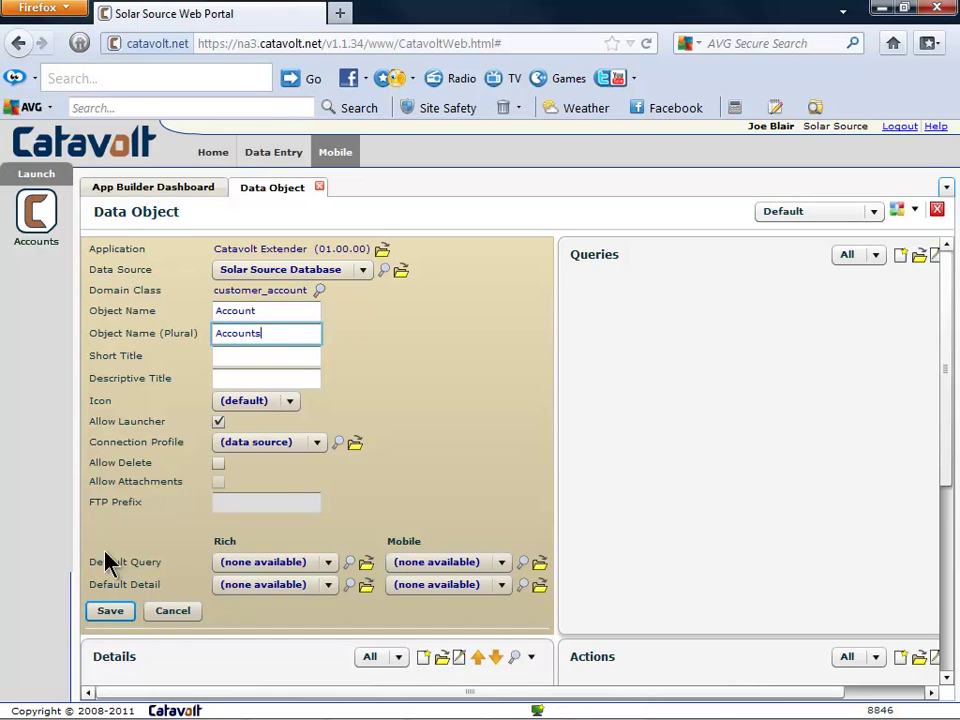
Save Account and add a table query named General, included for Mobile.
click(109, 611)
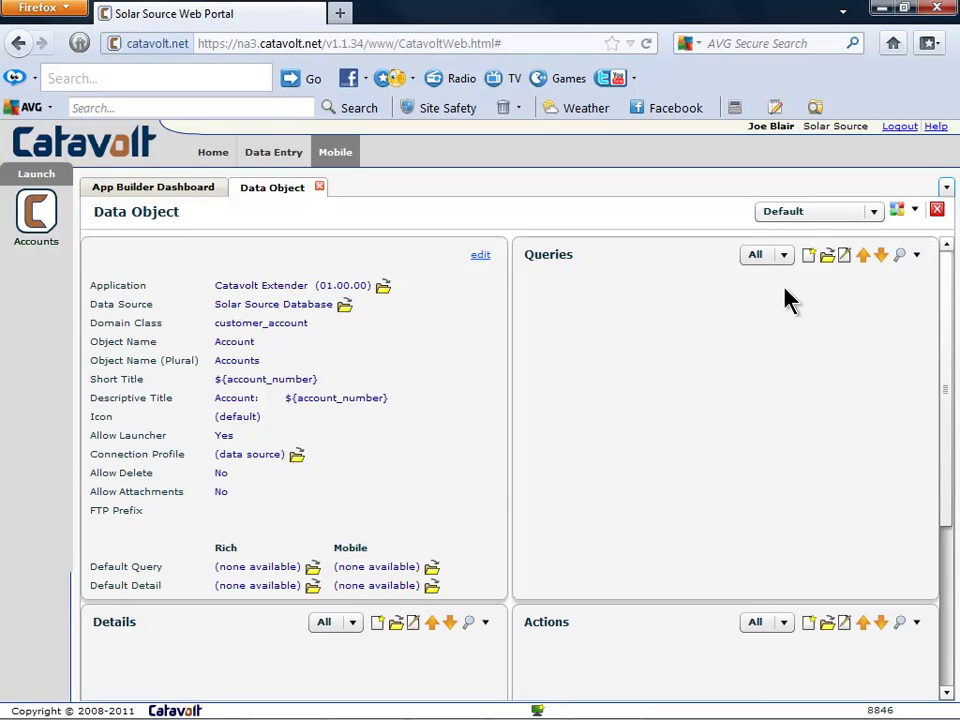
click(814, 258)
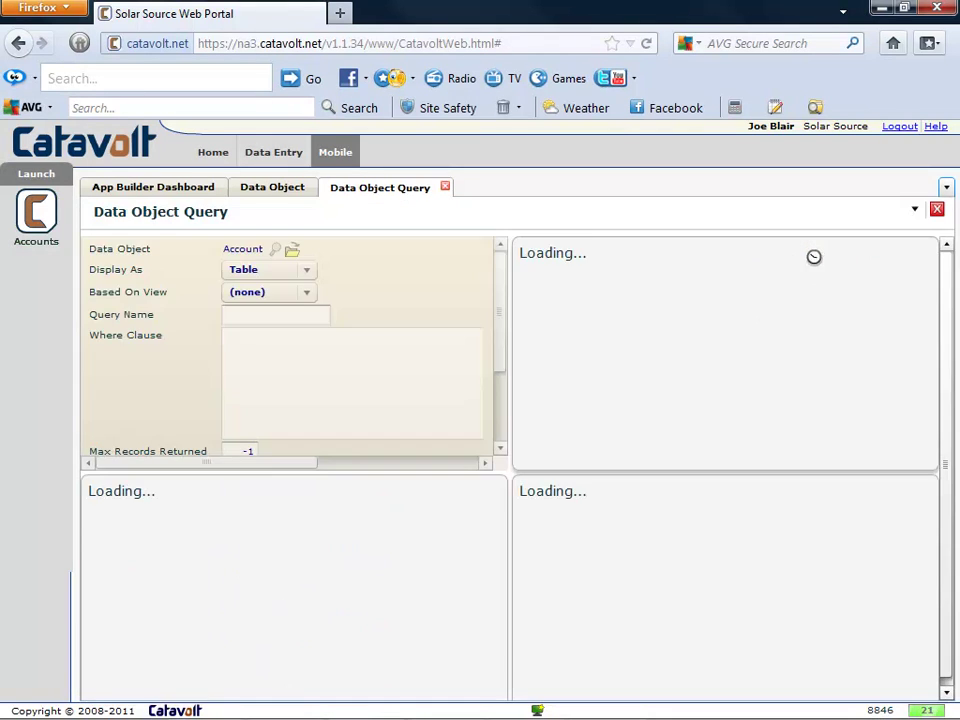
click(308, 318)
text(General)
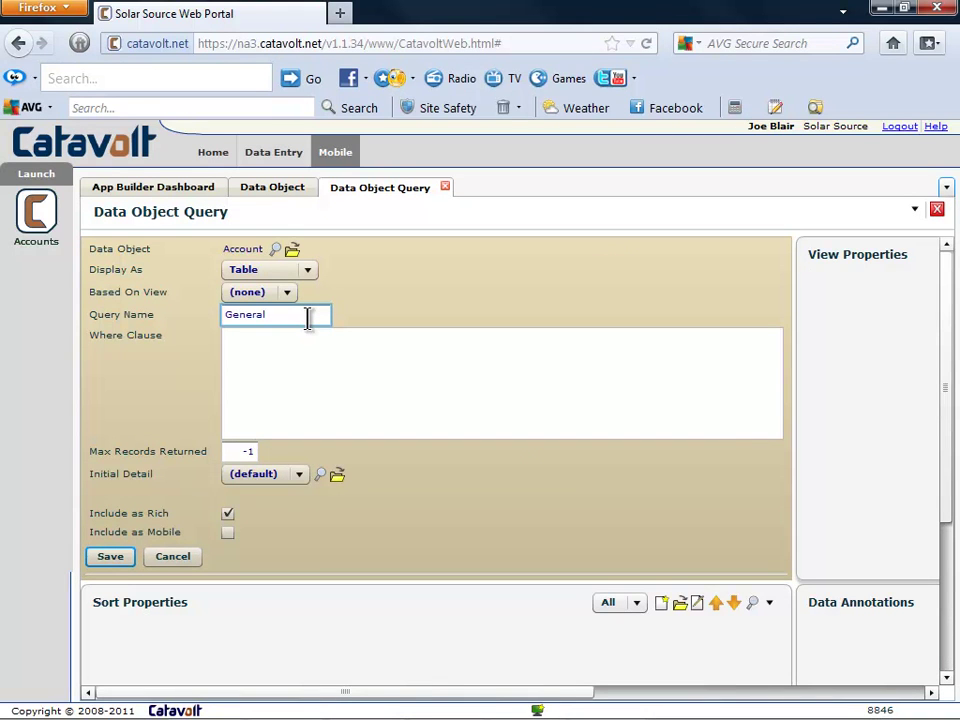
click(228, 533)
click(115, 556)
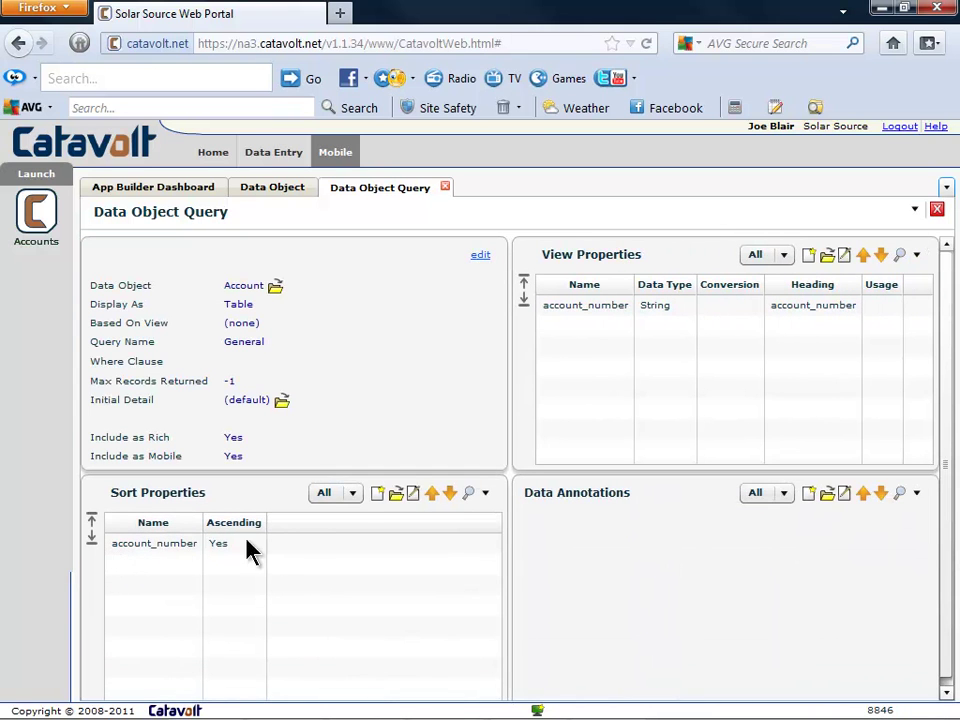
Add account_name and open_amount to the query view, with account_name at the top.
click(808, 258)
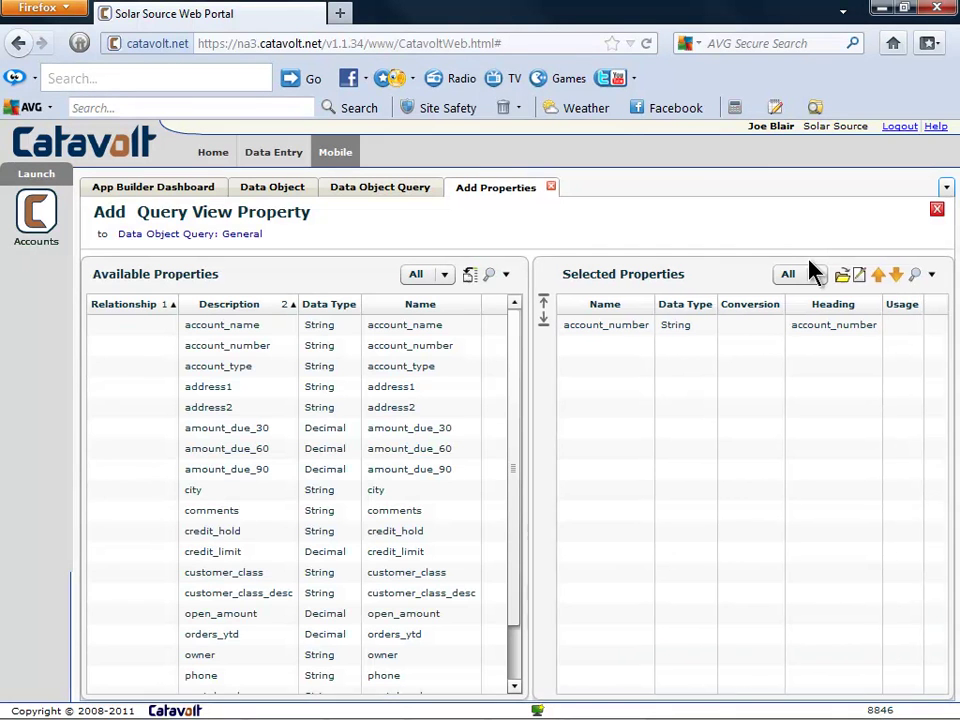
click(259, 326)
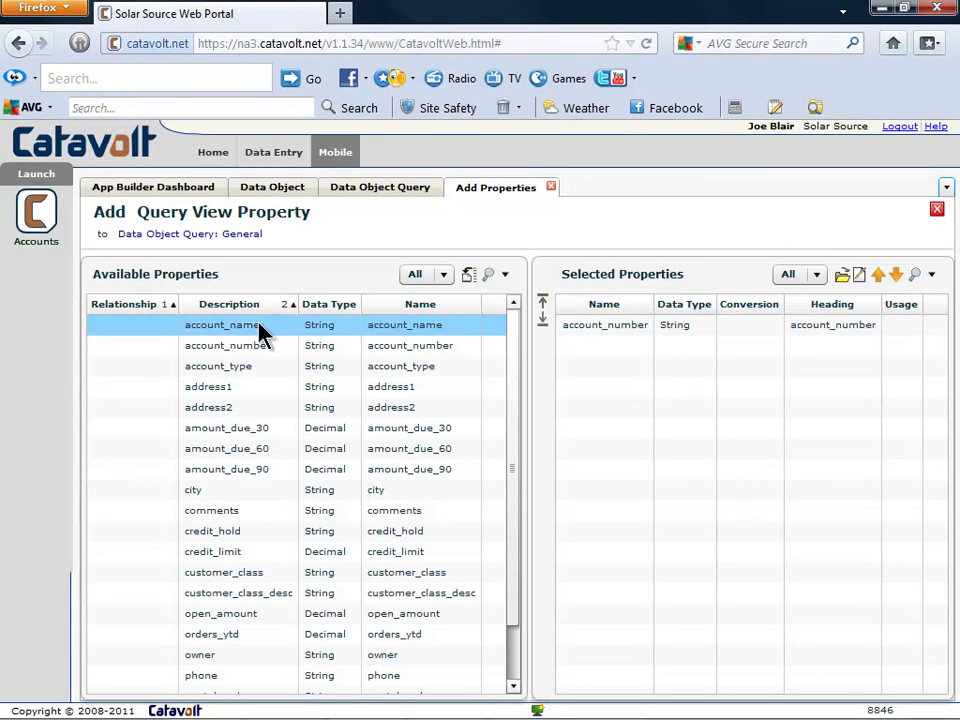
ctrl+click(255, 615)
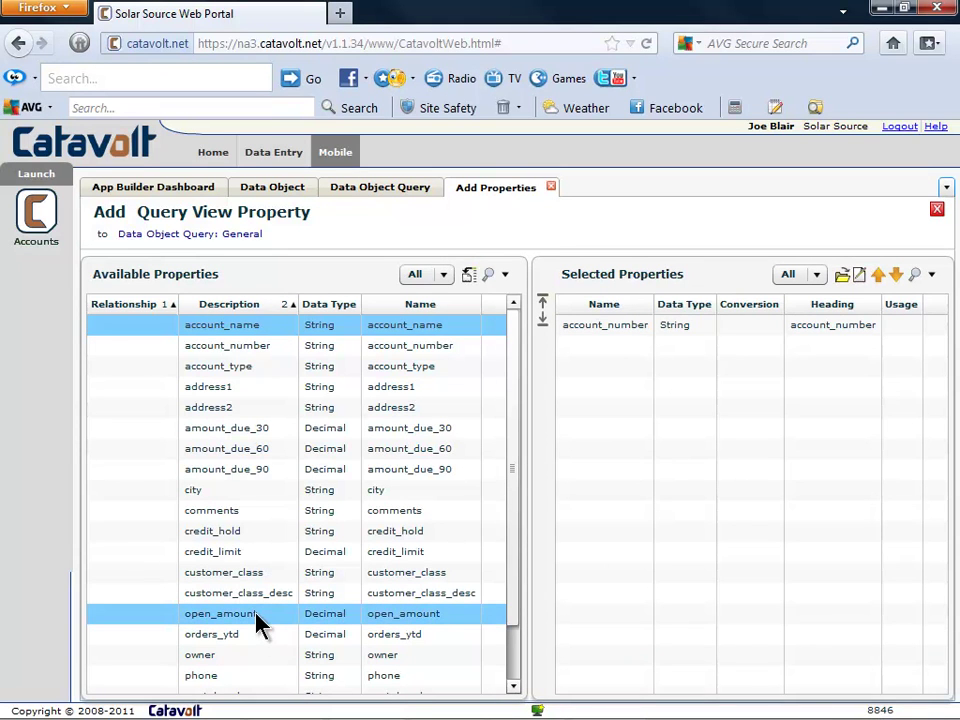
click(470, 274)
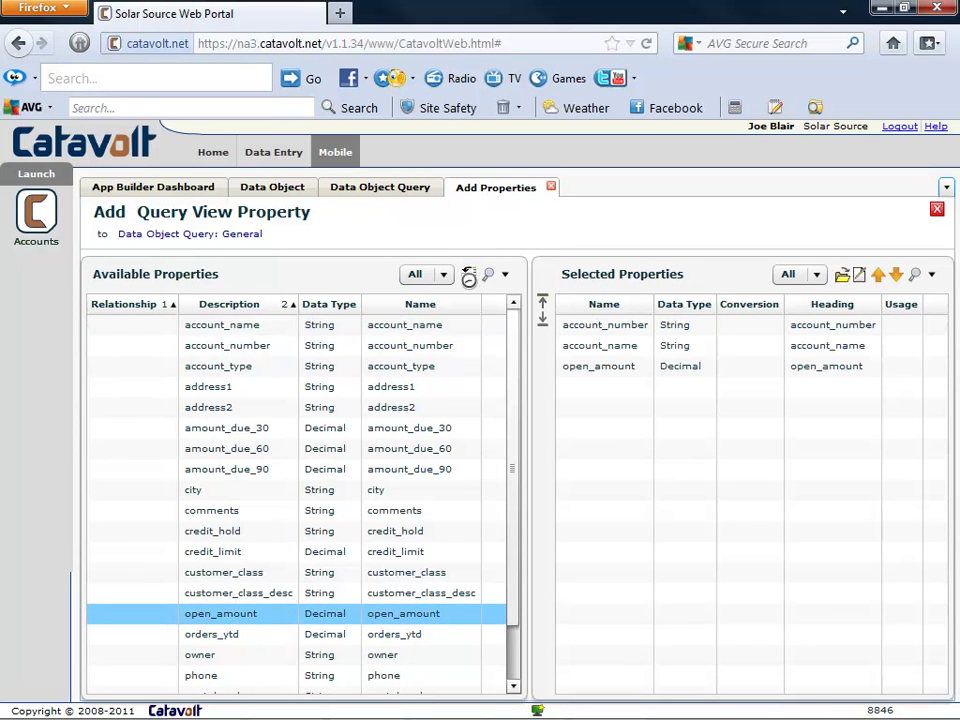
click(625, 347)
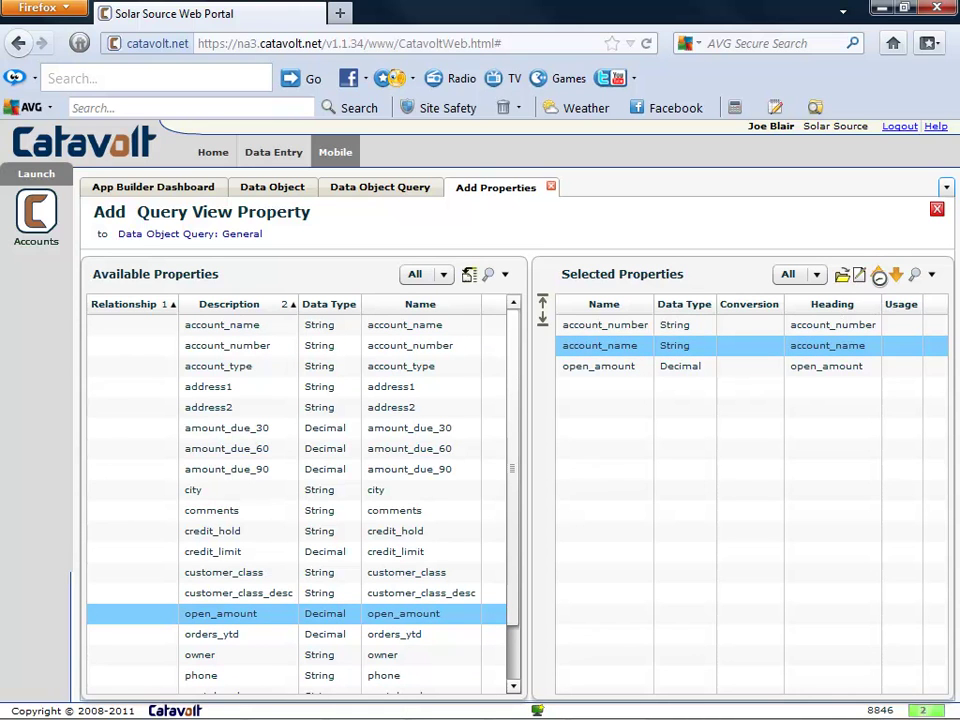
click(879, 277)
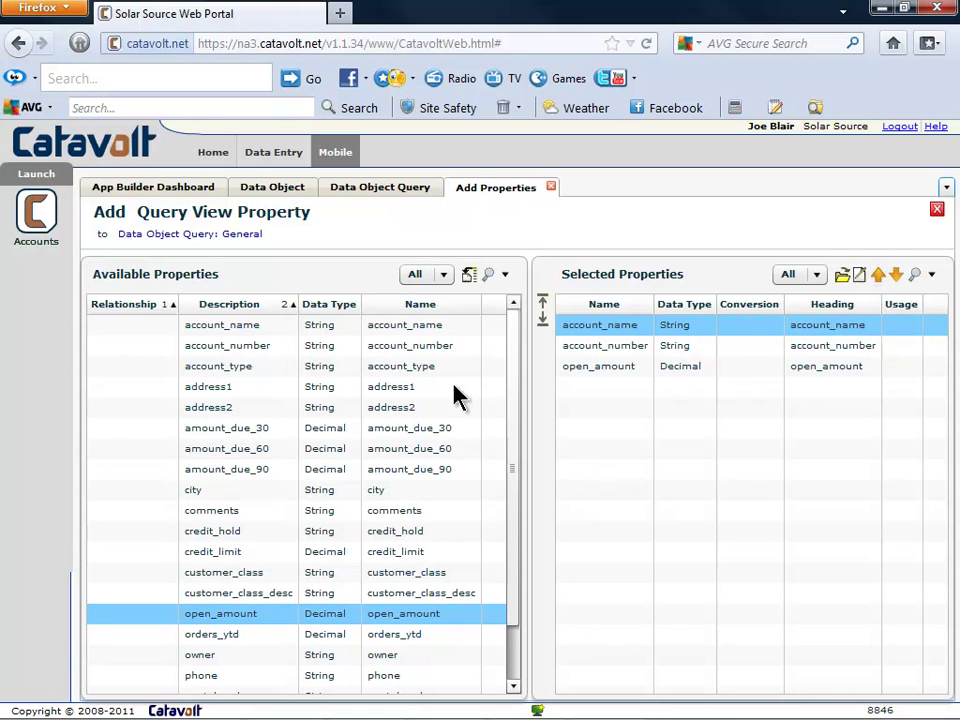
Add address1, city, state and postal_code, placing postal_code after state.
click(377, 389)
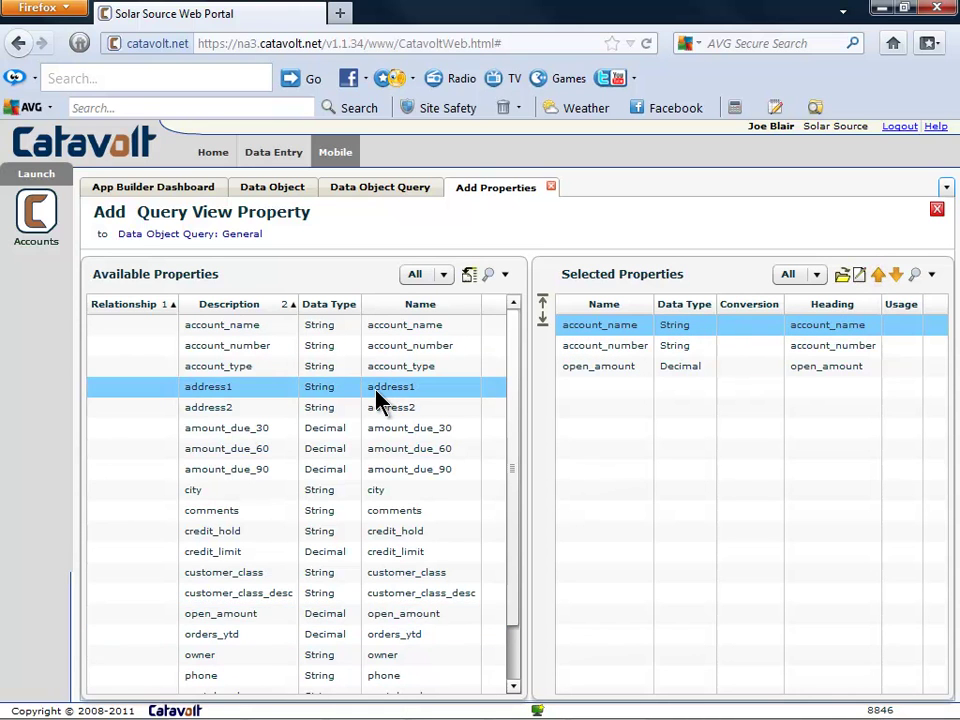
ctrl+click(377, 491)
drag(516, 480, 506, 568)
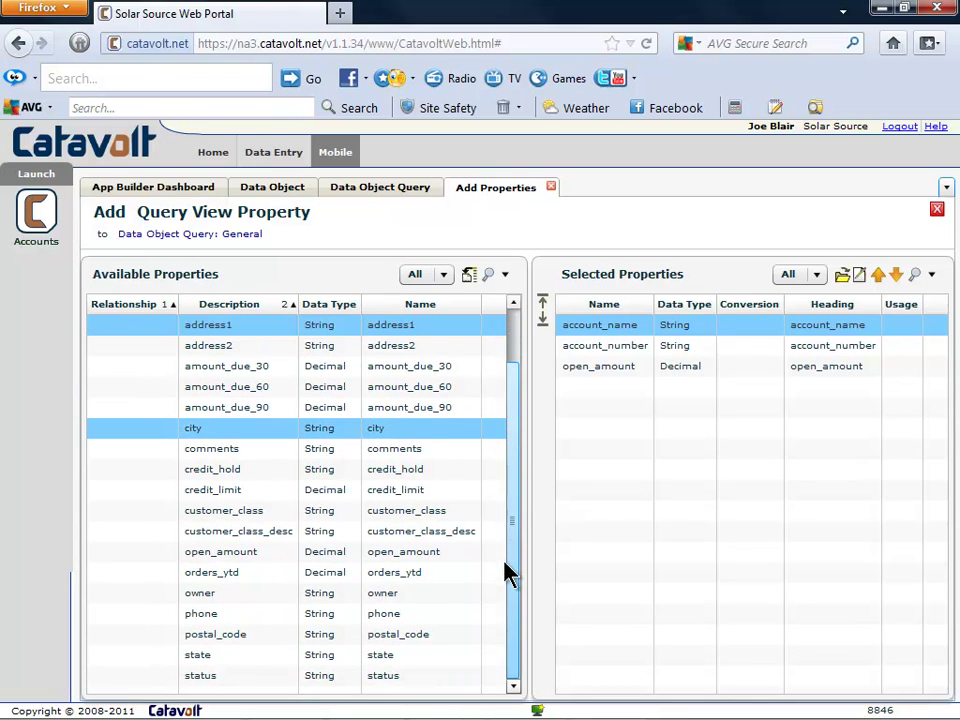
ctrl+click(381, 636)
ctrl+click(381, 658)
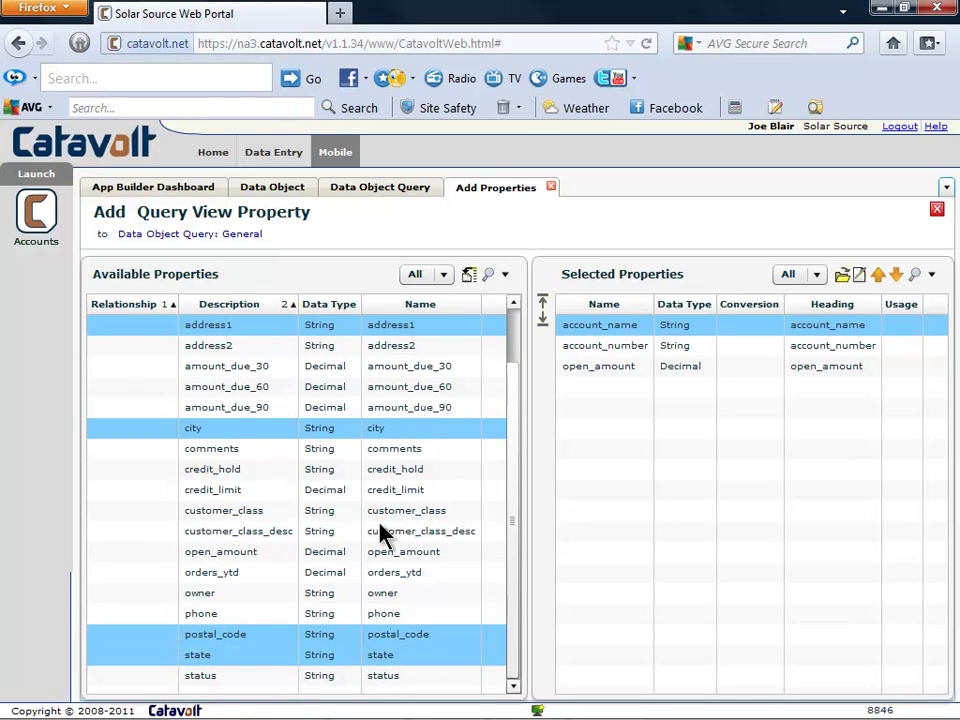
click(468, 273)
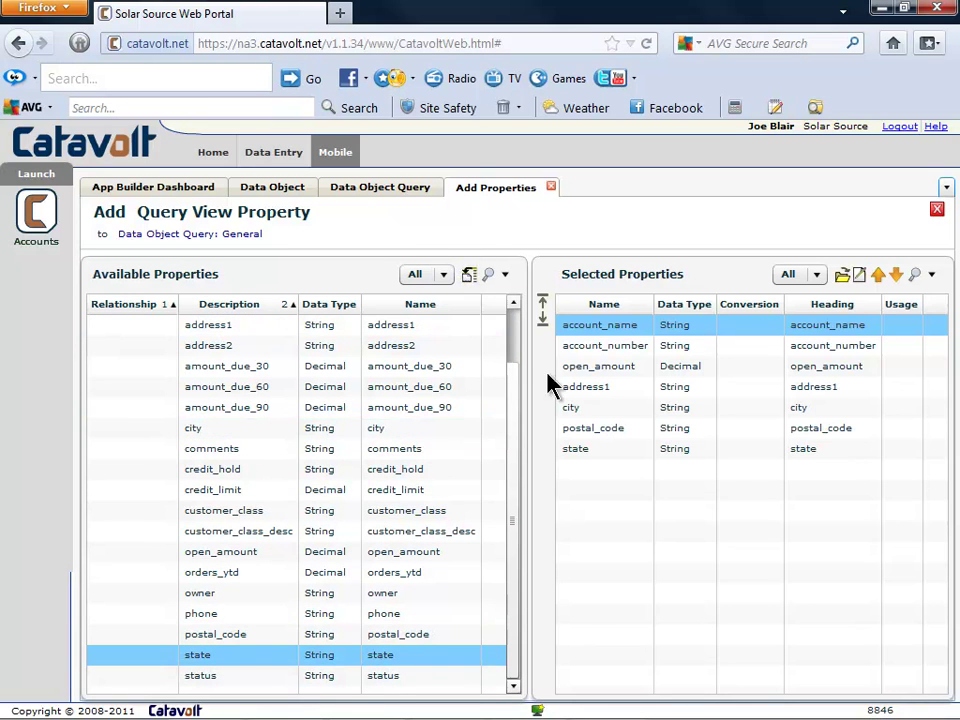
click(593, 430)
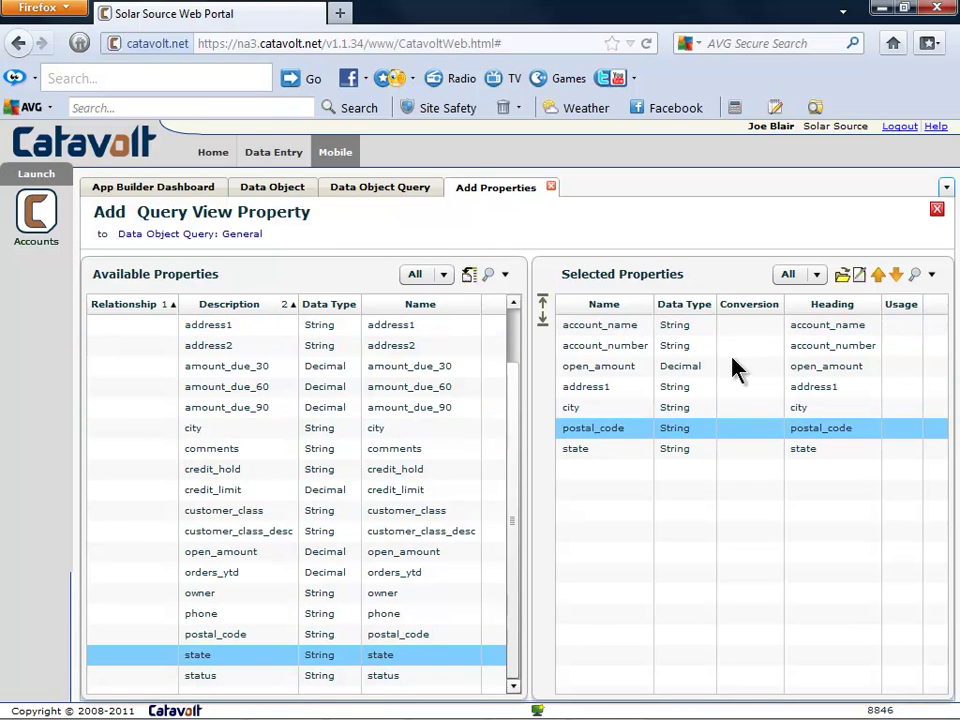
click(896, 274)
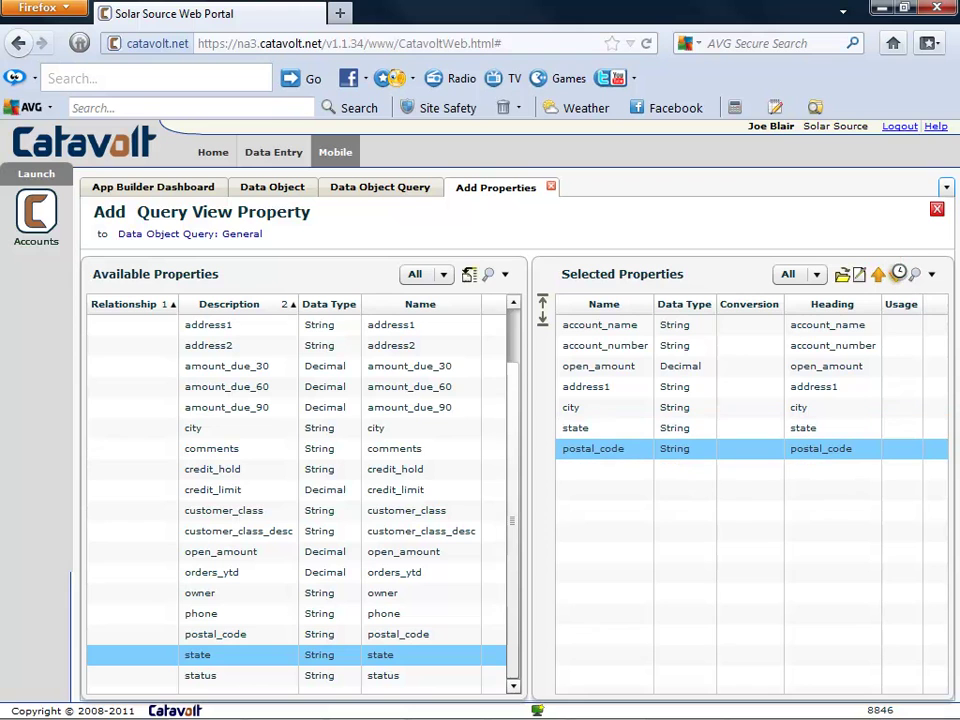
Add amount_due_30, amount_due_60 and amount_due_90 to the query view.
click(450, 368)
shift+click(448, 414)
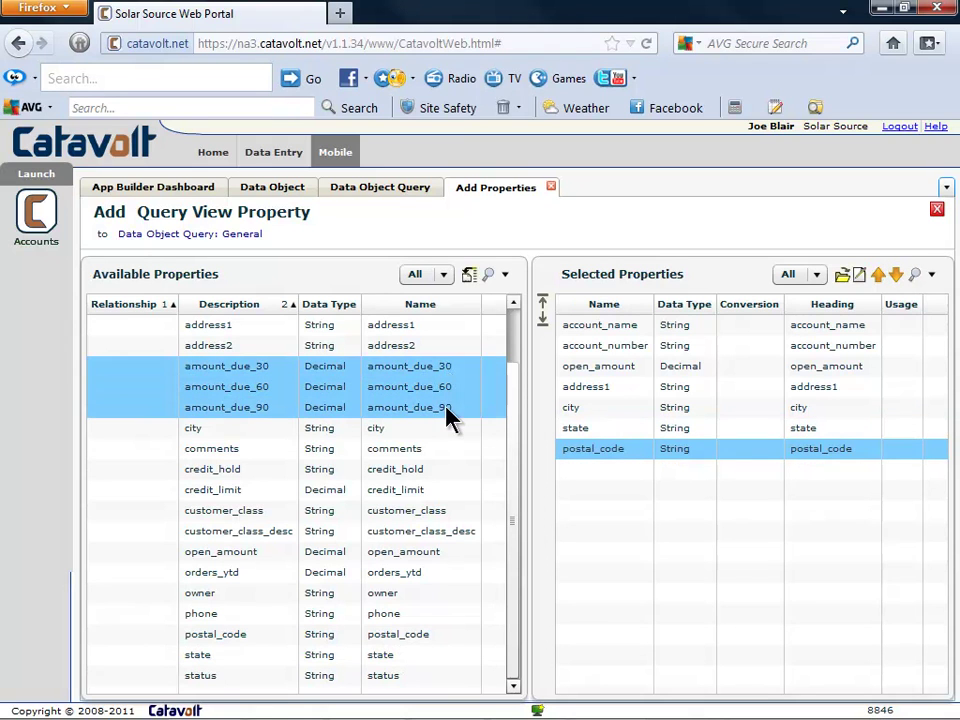
click(469, 276)
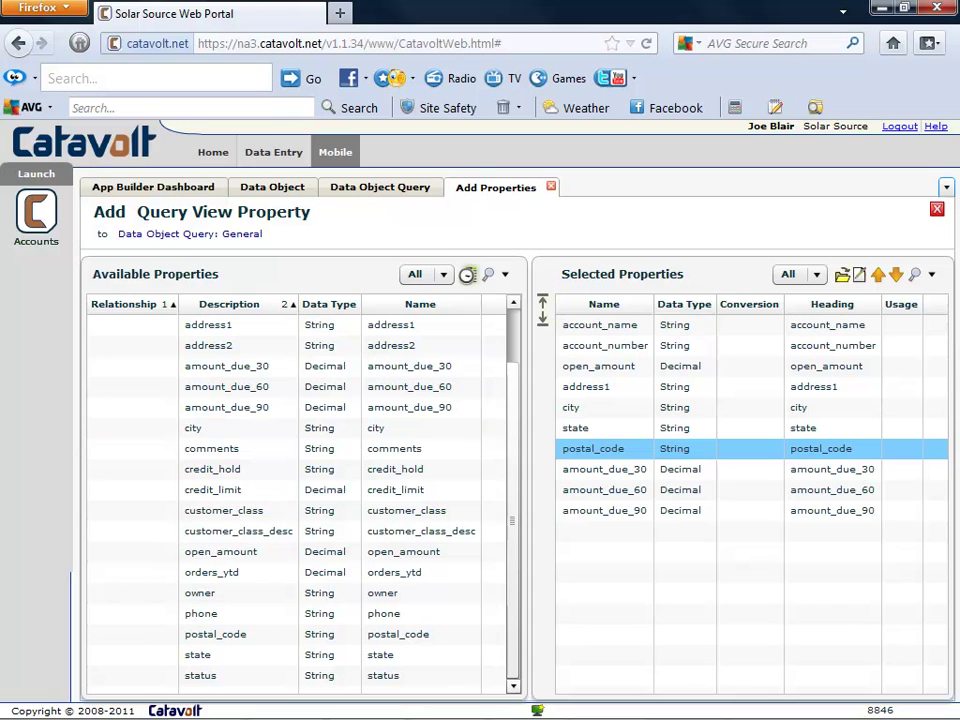
Change the account_name column heading to Name.
double_click(605, 325)
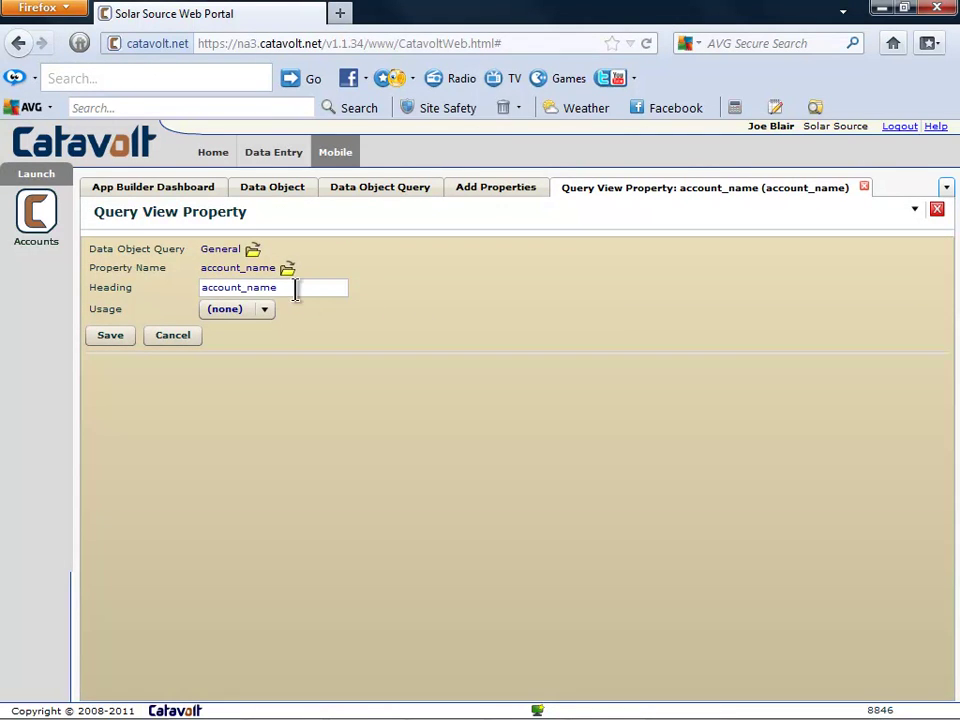
drag(296, 289, 182, 300)
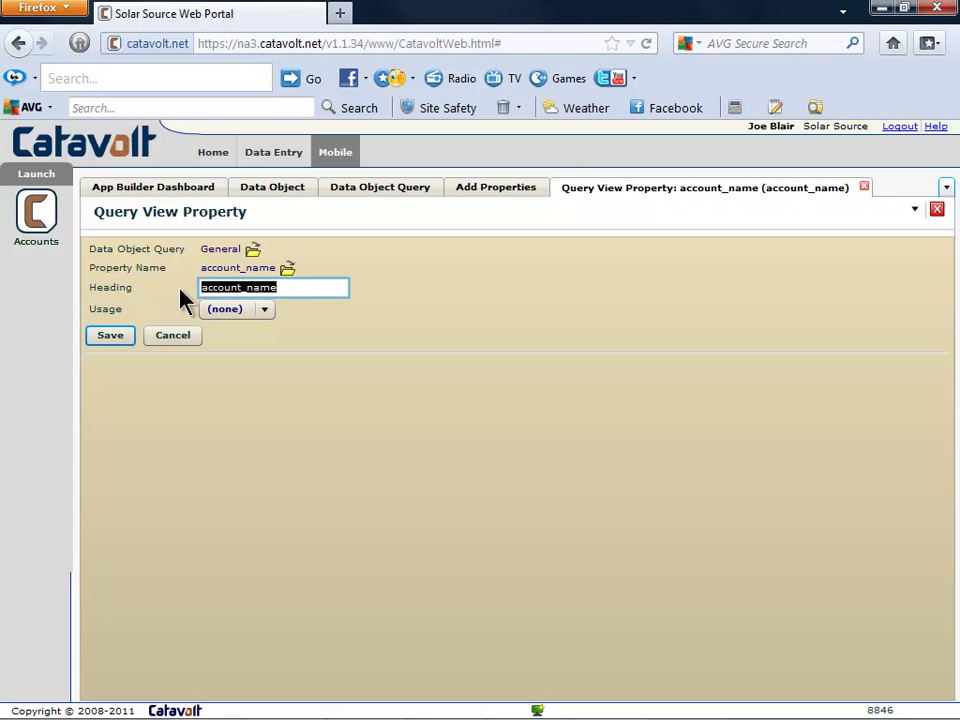
text(Name)
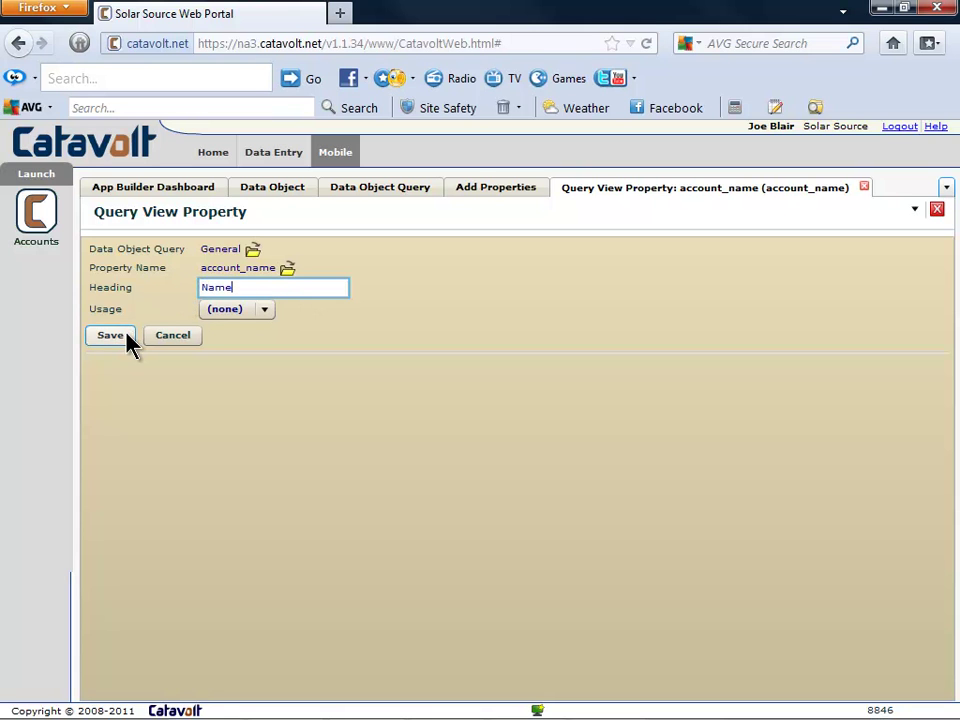
click(124, 339)
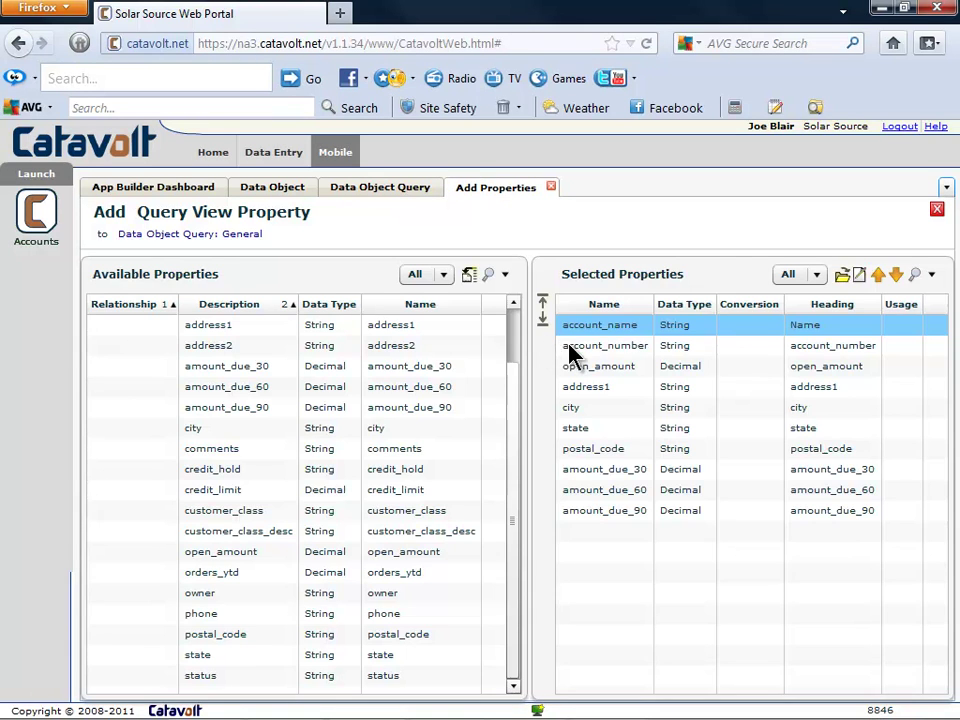
Set another column's heading to Over 90 and return to the General query.
double_click(570, 347)
drag(310, 290, 143, 292)
text(Over 90)
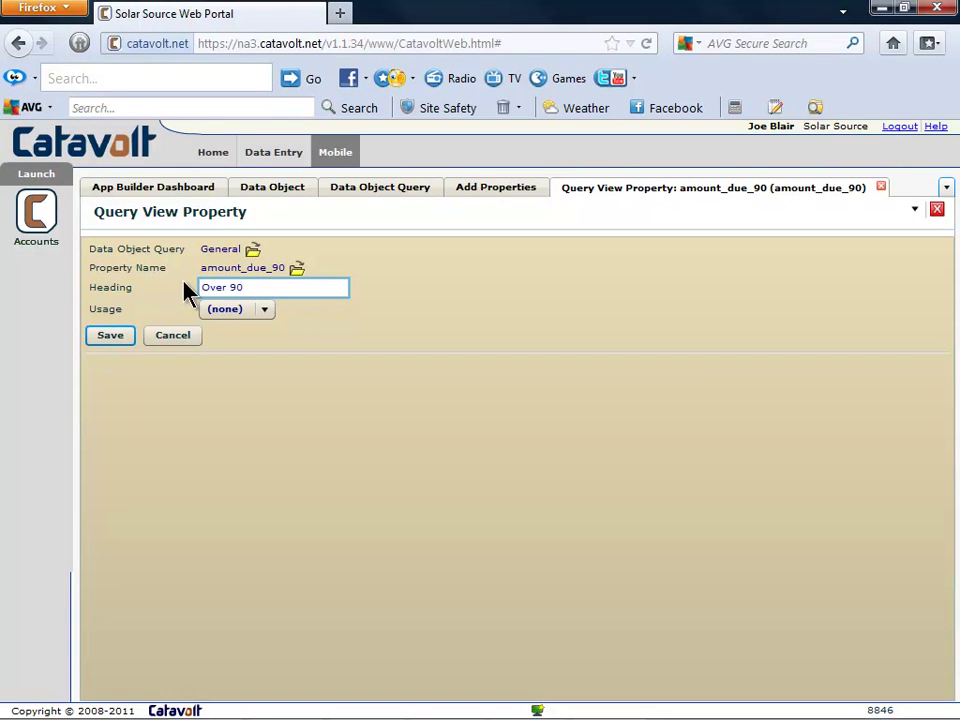
click(122, 336)
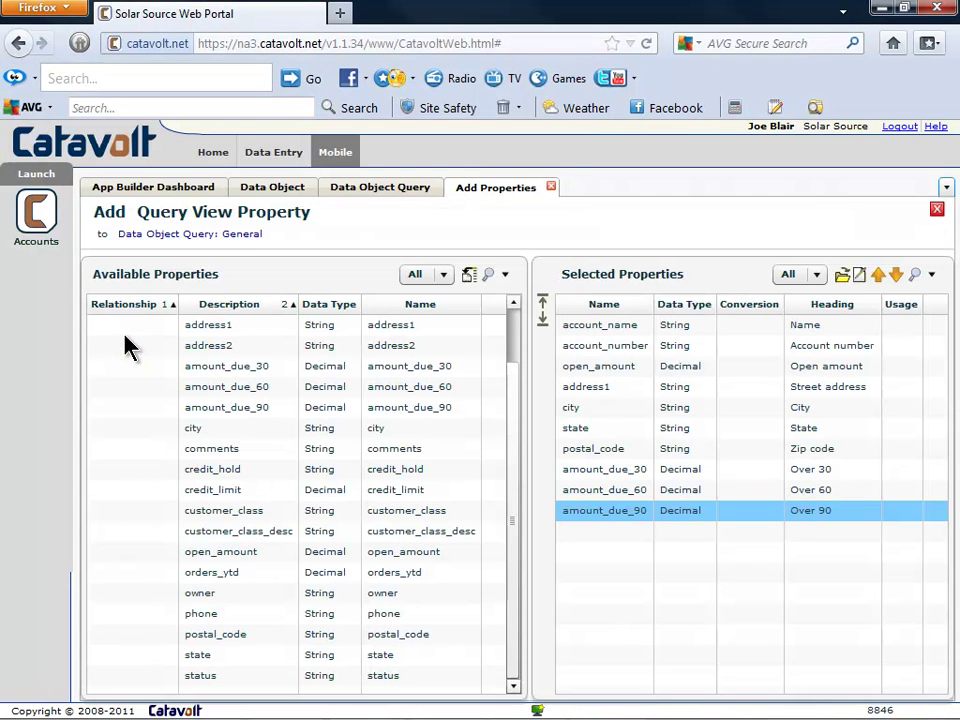
click(551, 187)
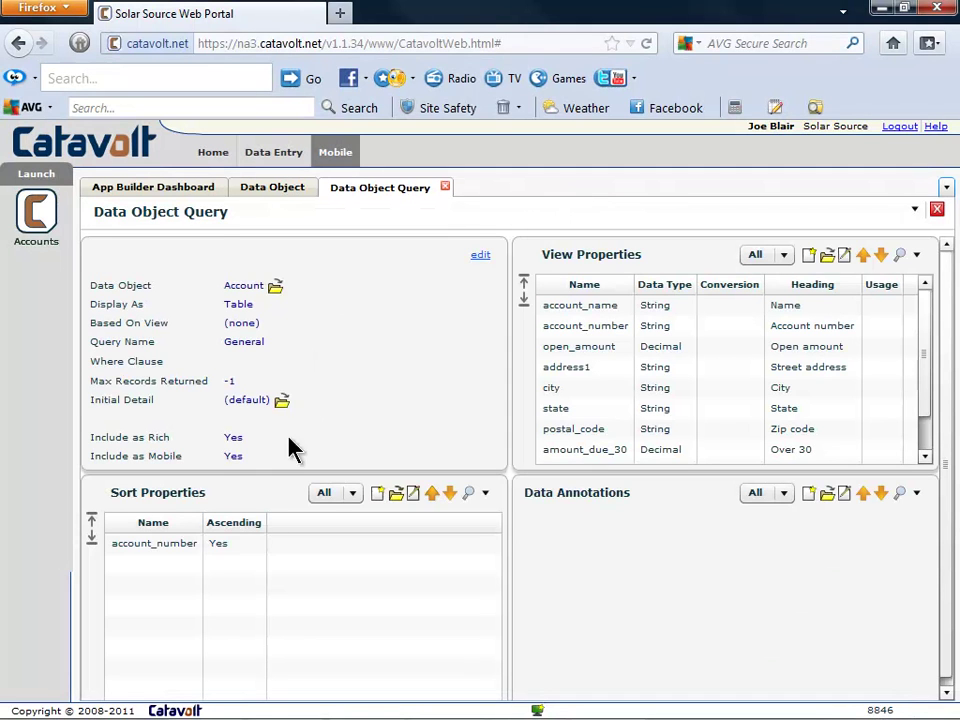
double_click(224, 552)
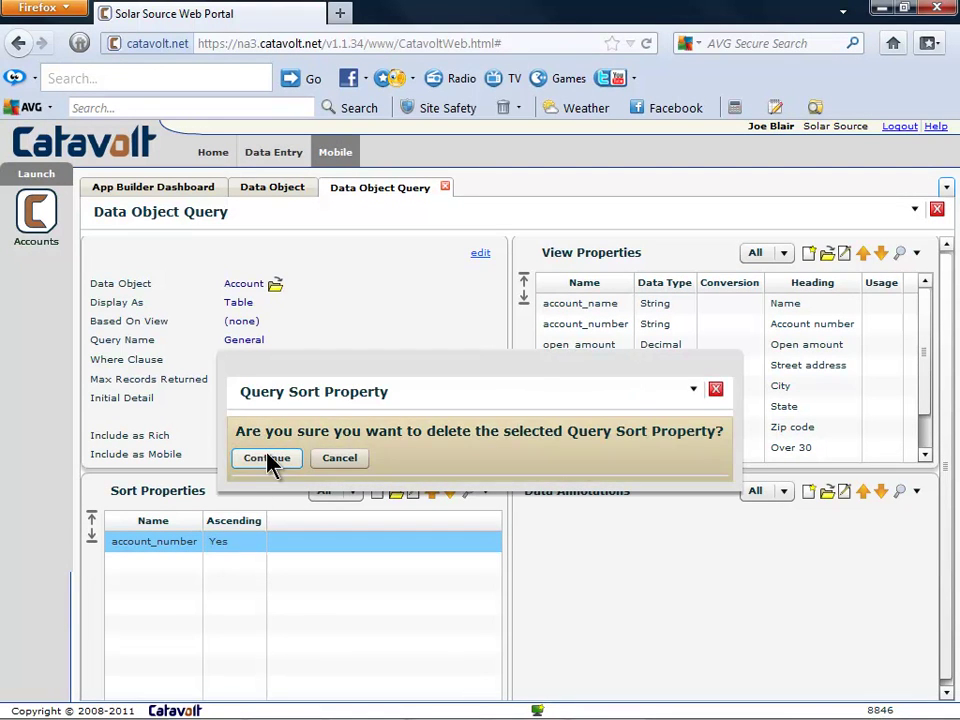
Replace the account_number sort property with account_name, ascending.
click(267, 459)
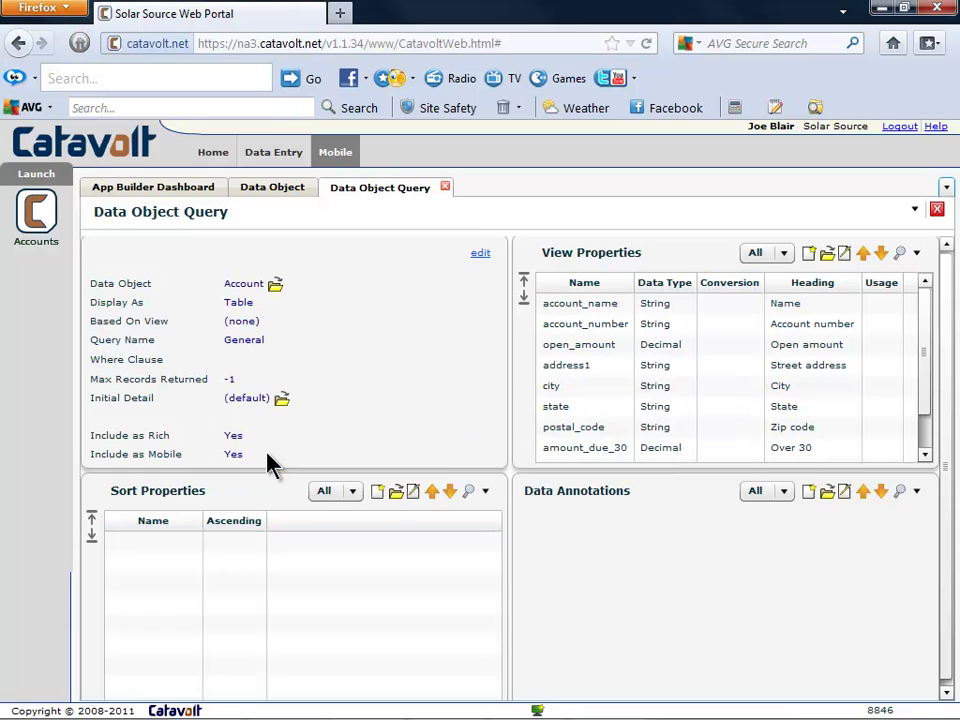
click(381, 497)
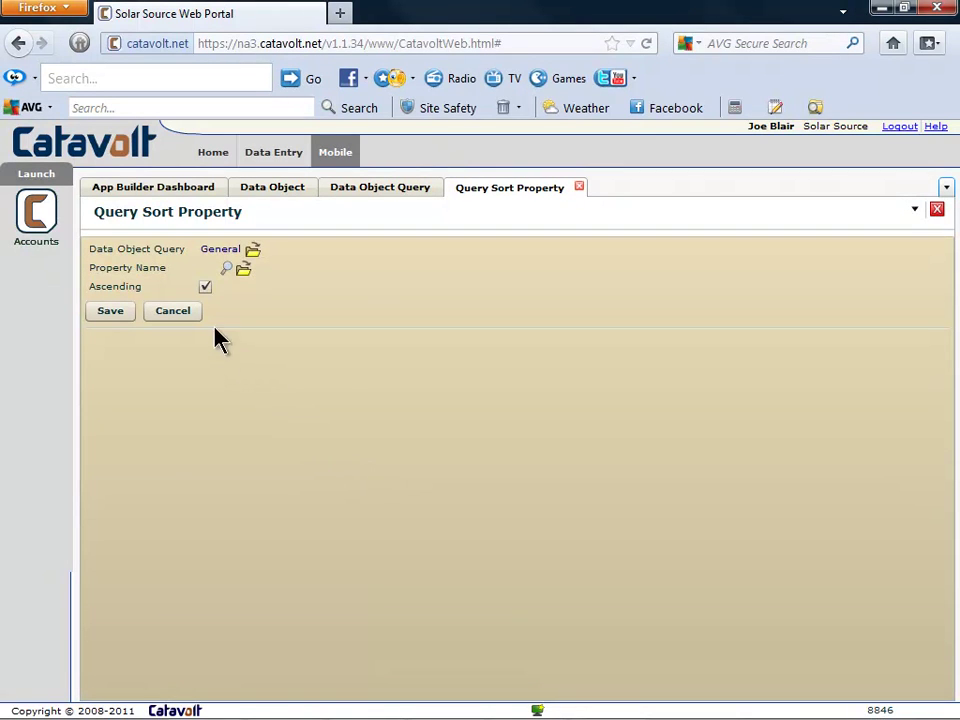
click(229, 268)
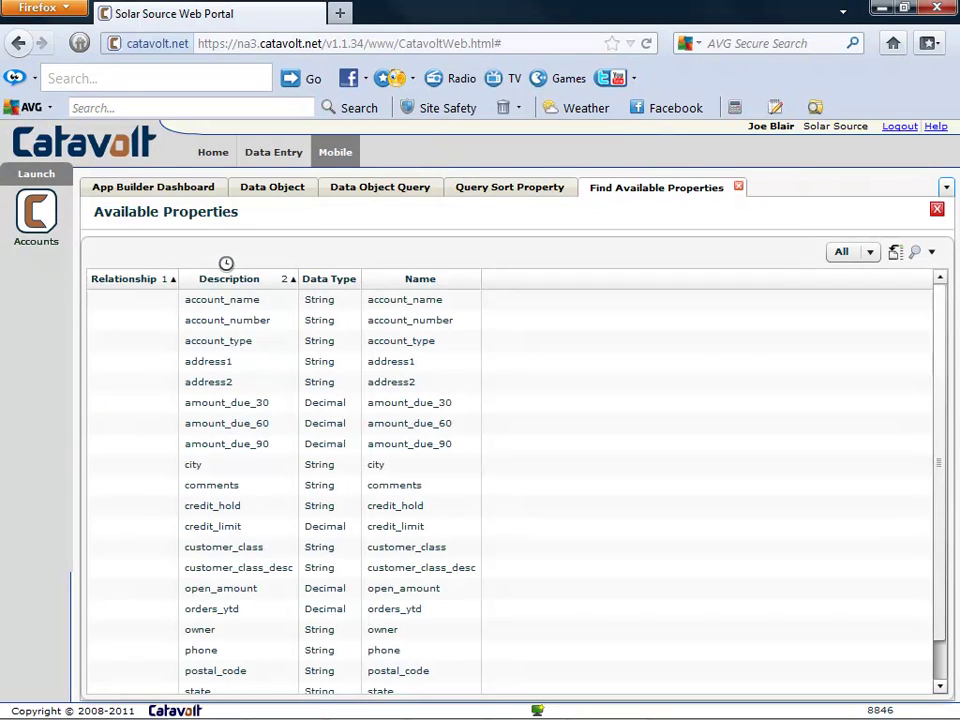
double_click(233, 300)
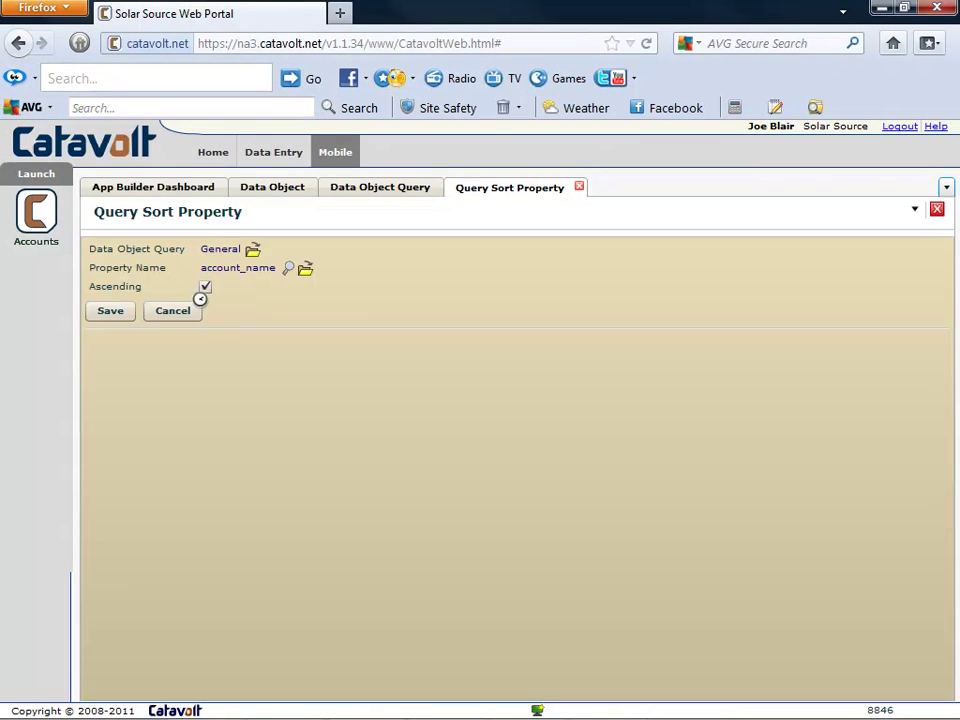
click(122, 313)
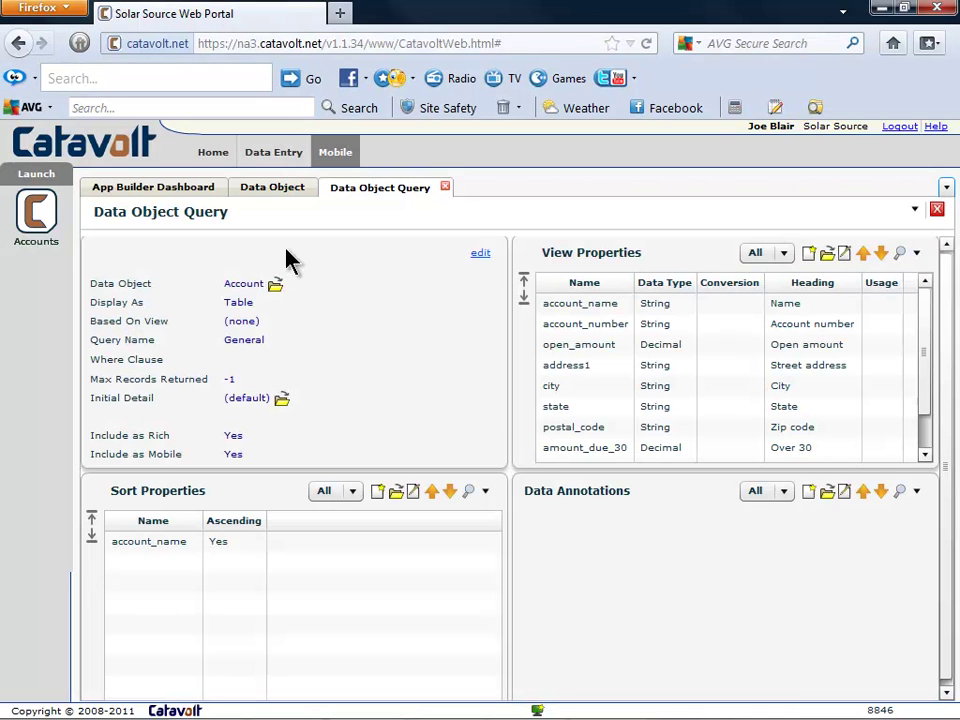
Close the Account editors and save a new workbench named and labelled Mobile.
click(446, 188)
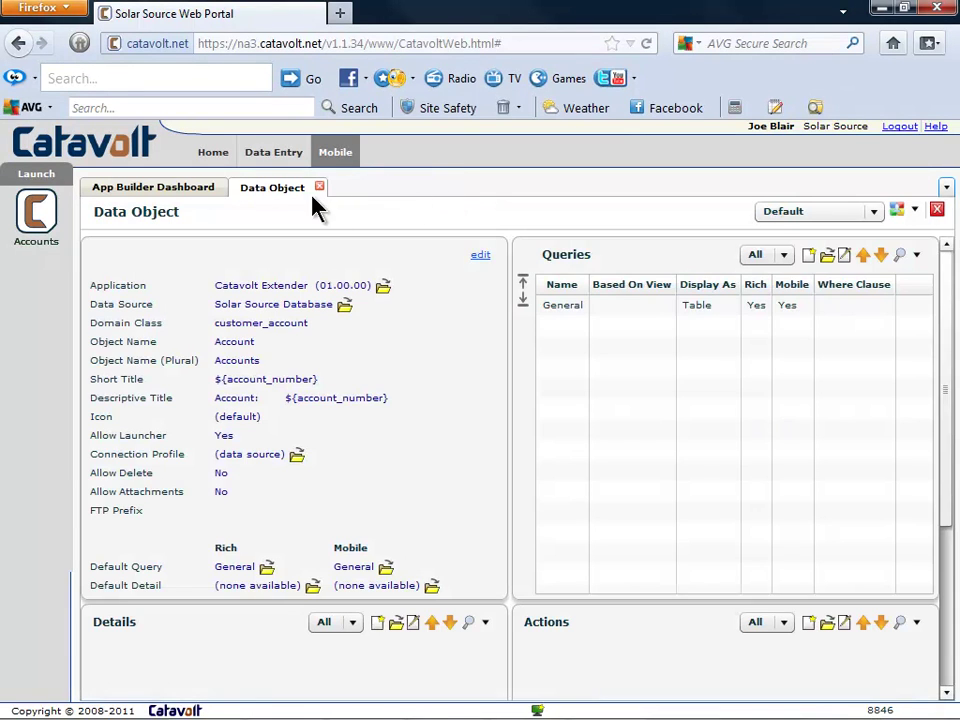
click(319, 188)
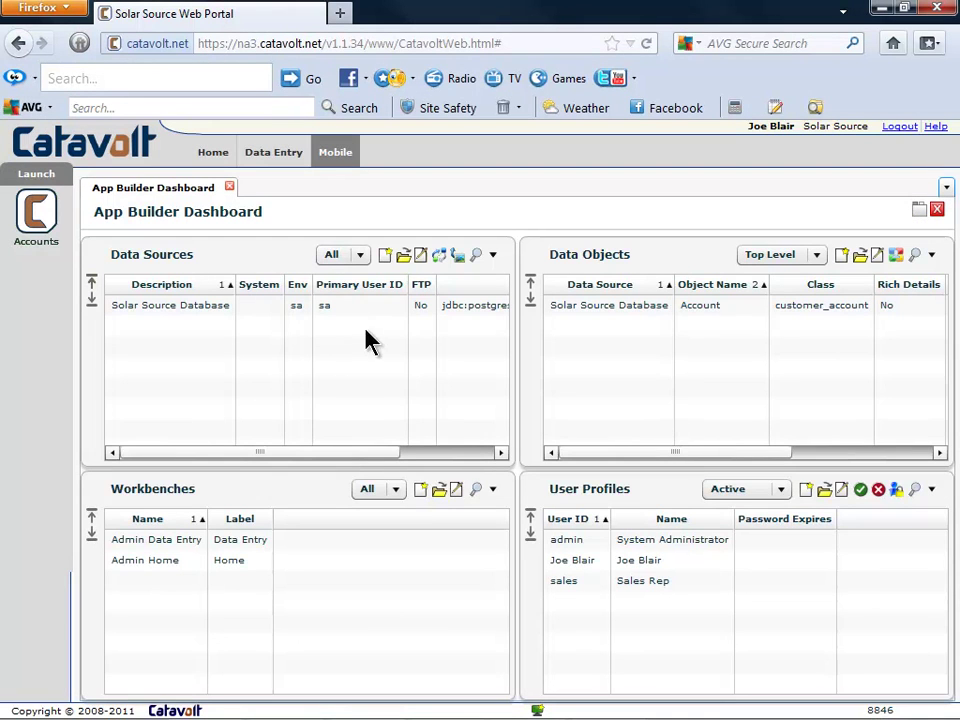
click(421, 489)
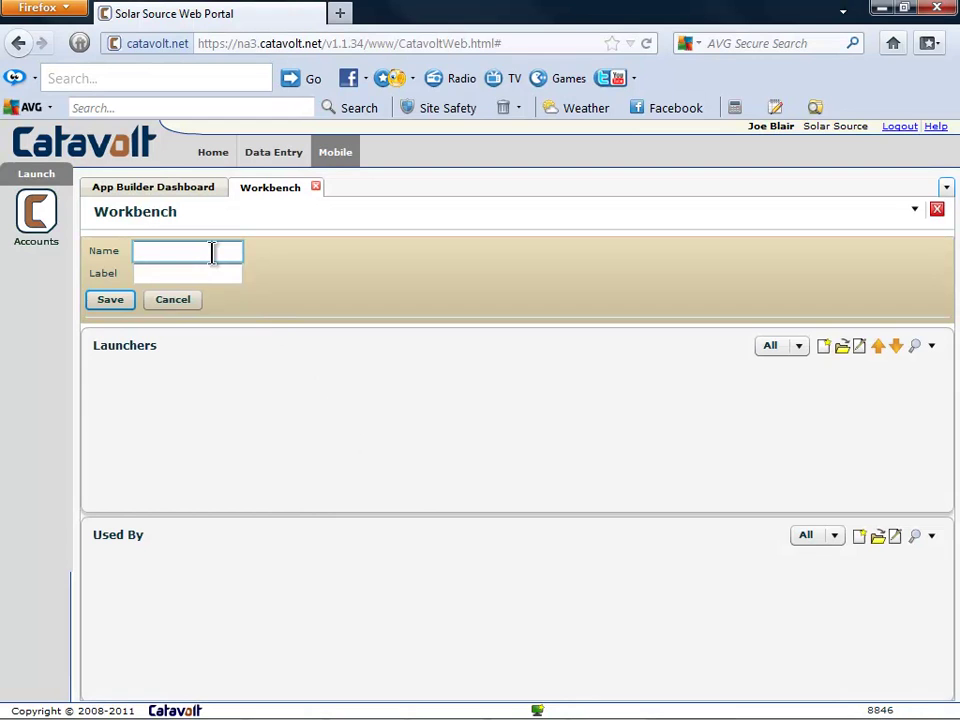
text(Mobile)
key(Tab)
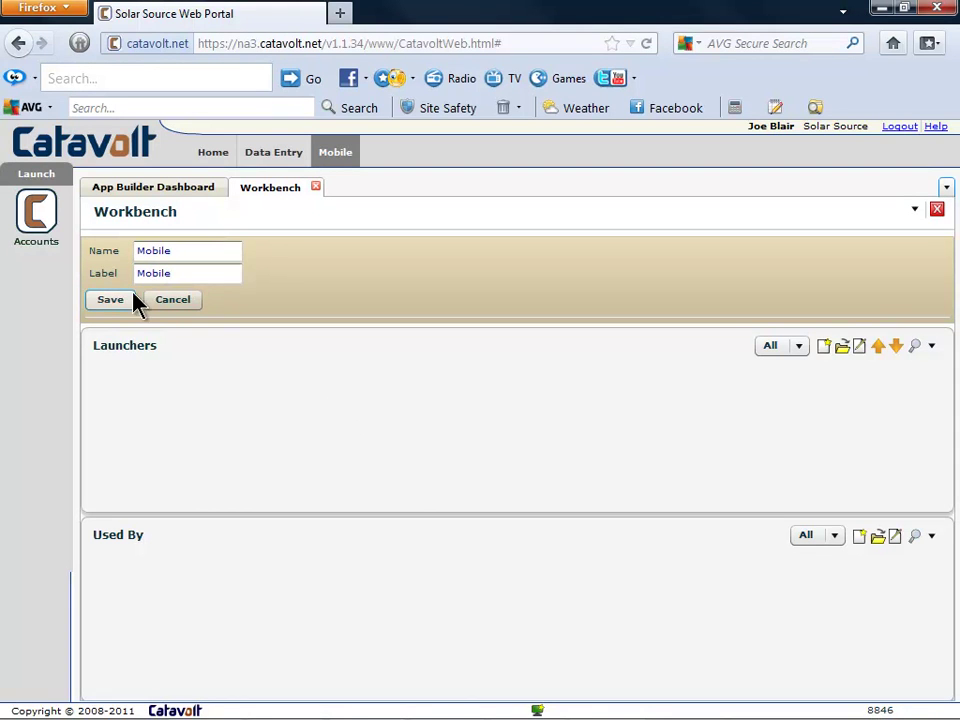
click(125, 302)
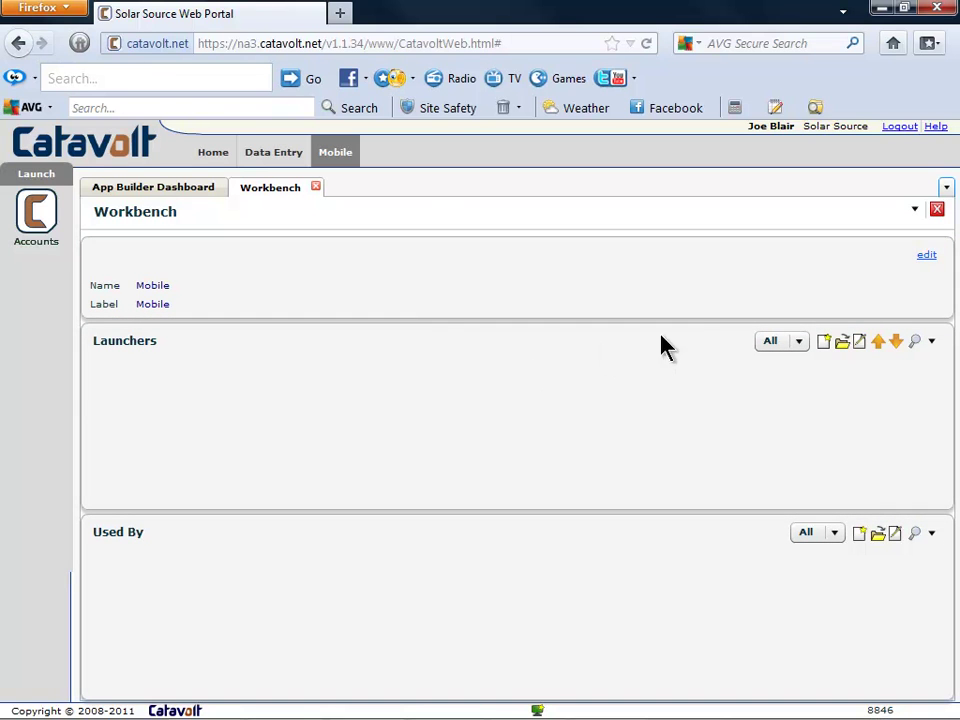
Add the Accounts (Solar Source Database) launcher to the Mobile workbench and close it.
click(824, 341)
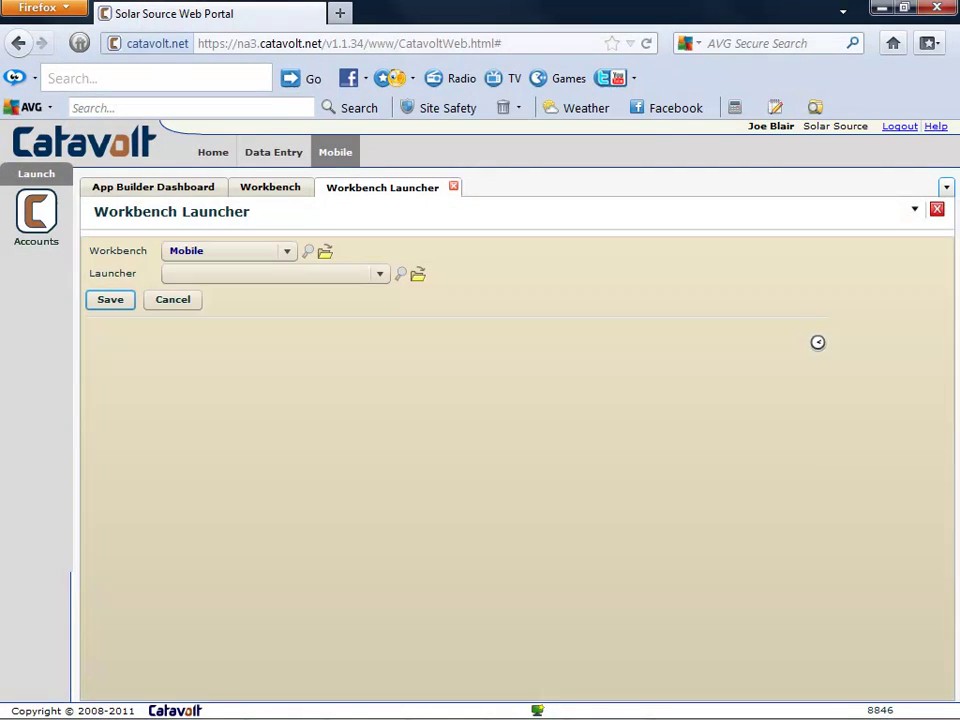
click(378, 278)
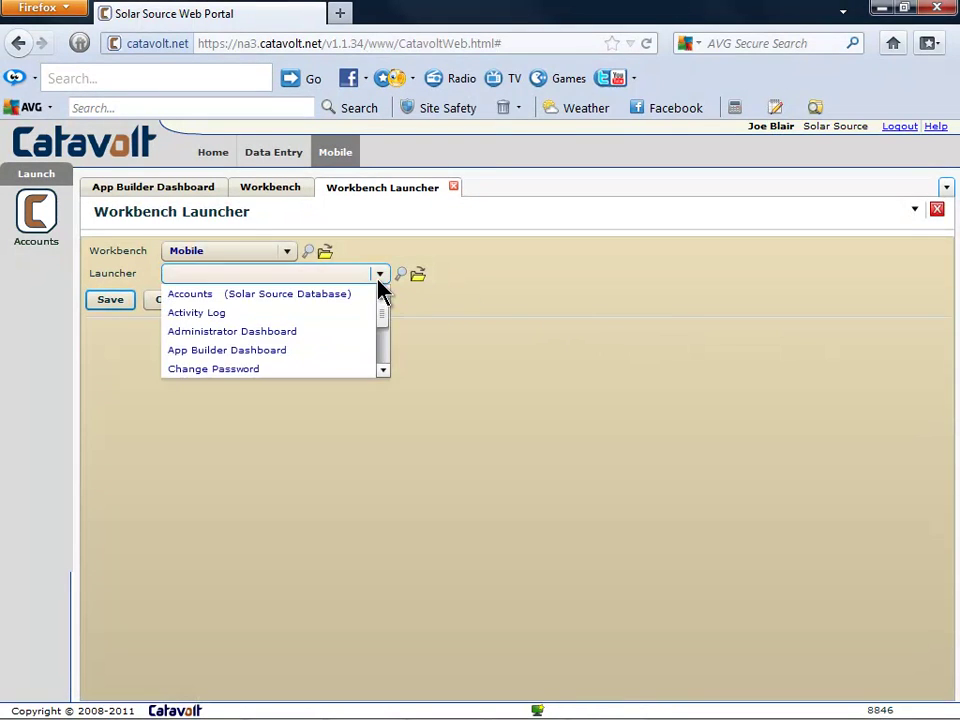
click(362, 295)
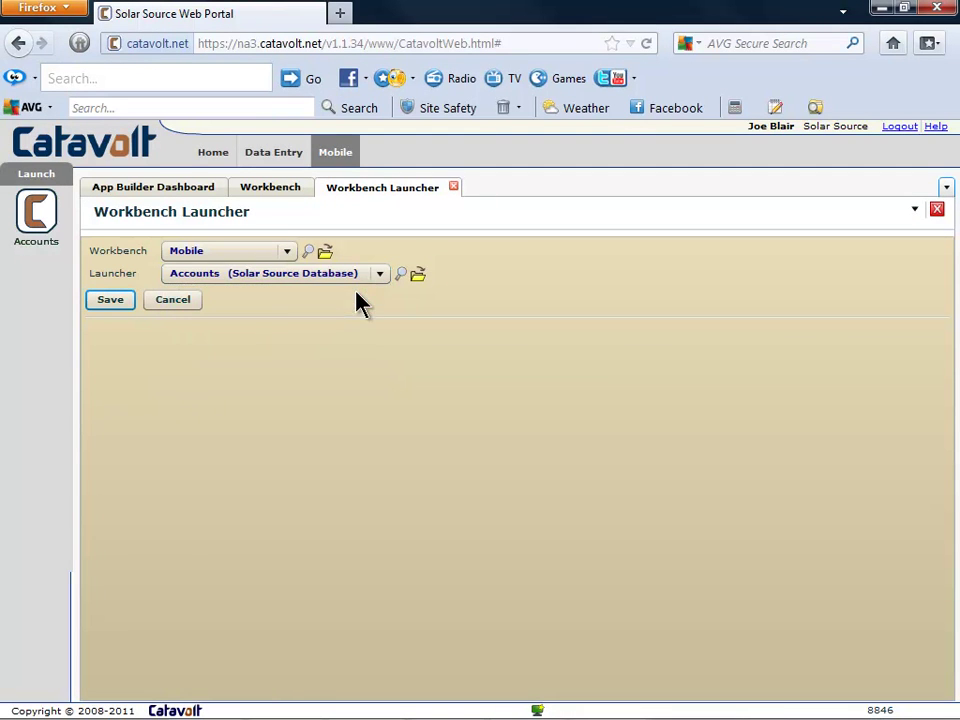
click(117, 300)
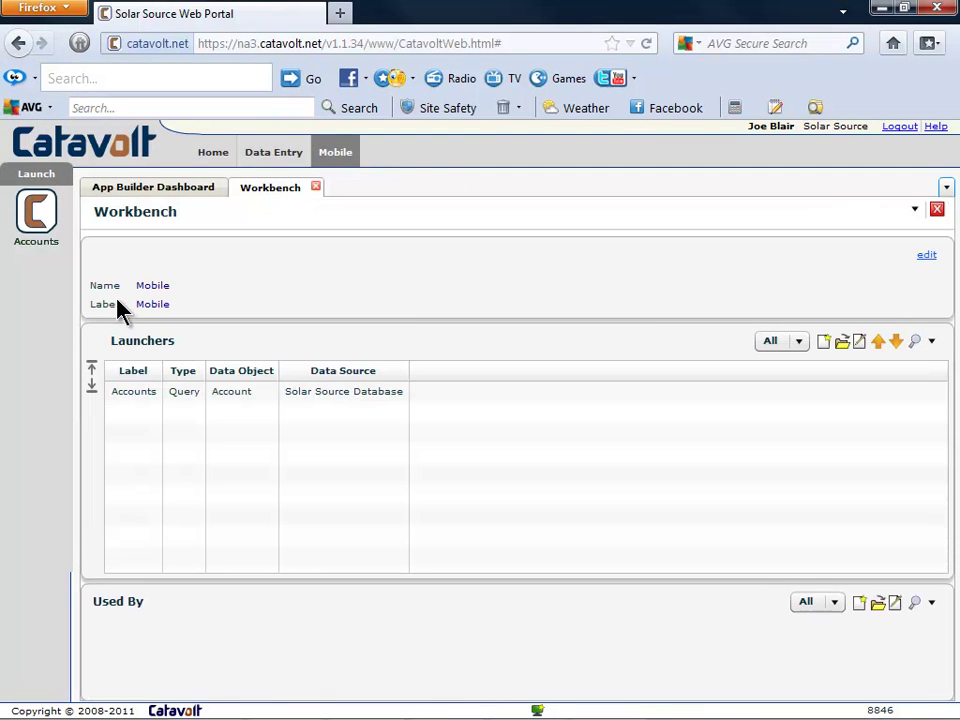
click(316, 187)
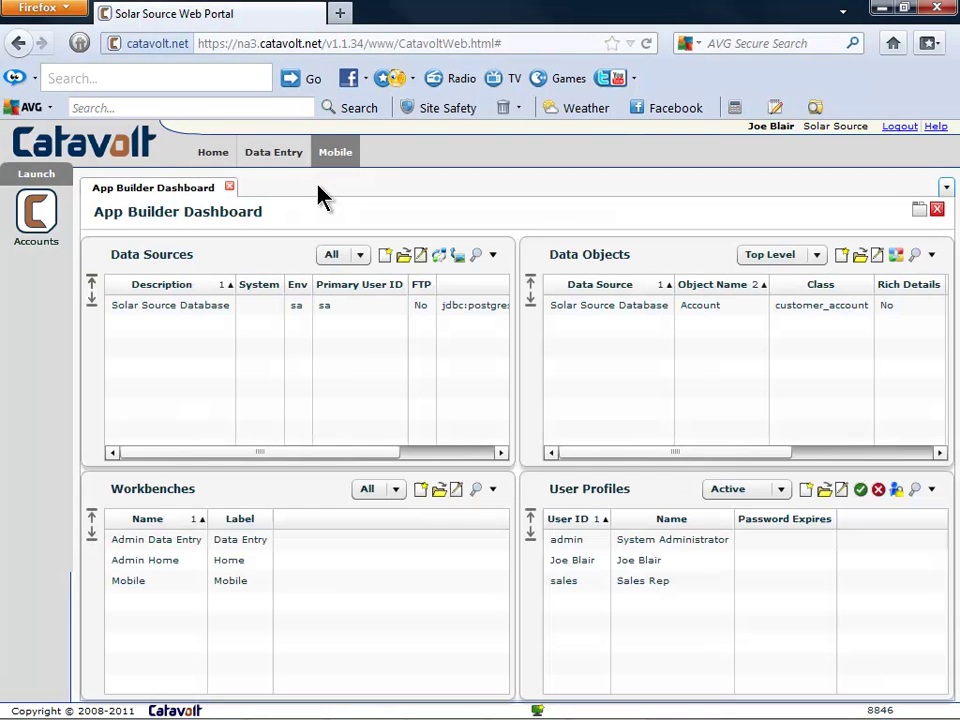
Set the Sales Rep profile's Mobile Workbench to Mobile and save it.
double_click(565, 581)
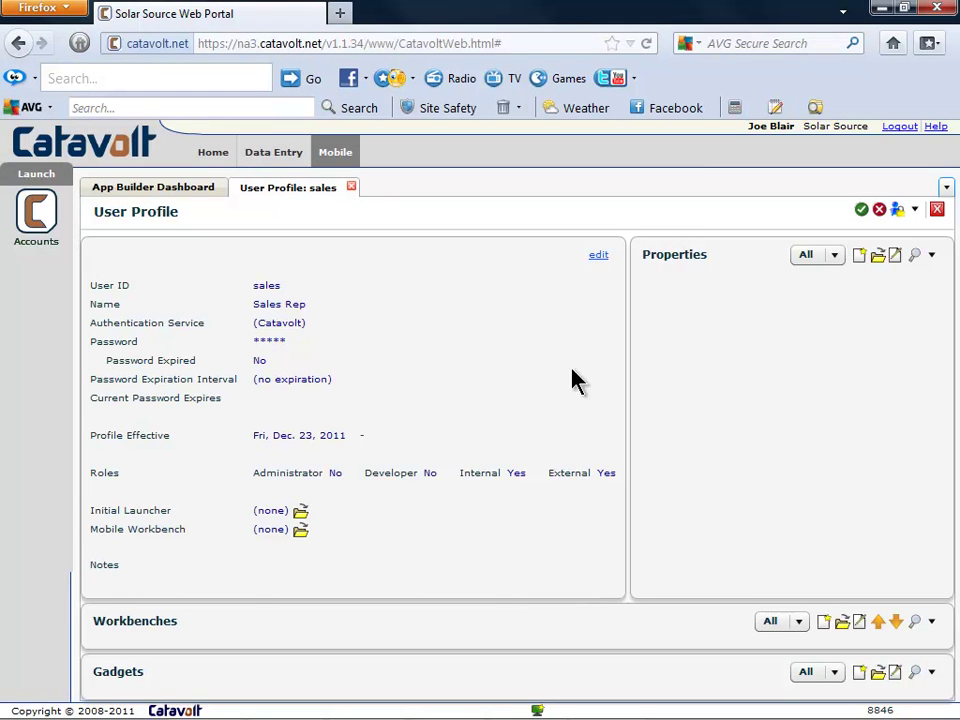
click(598, 258)
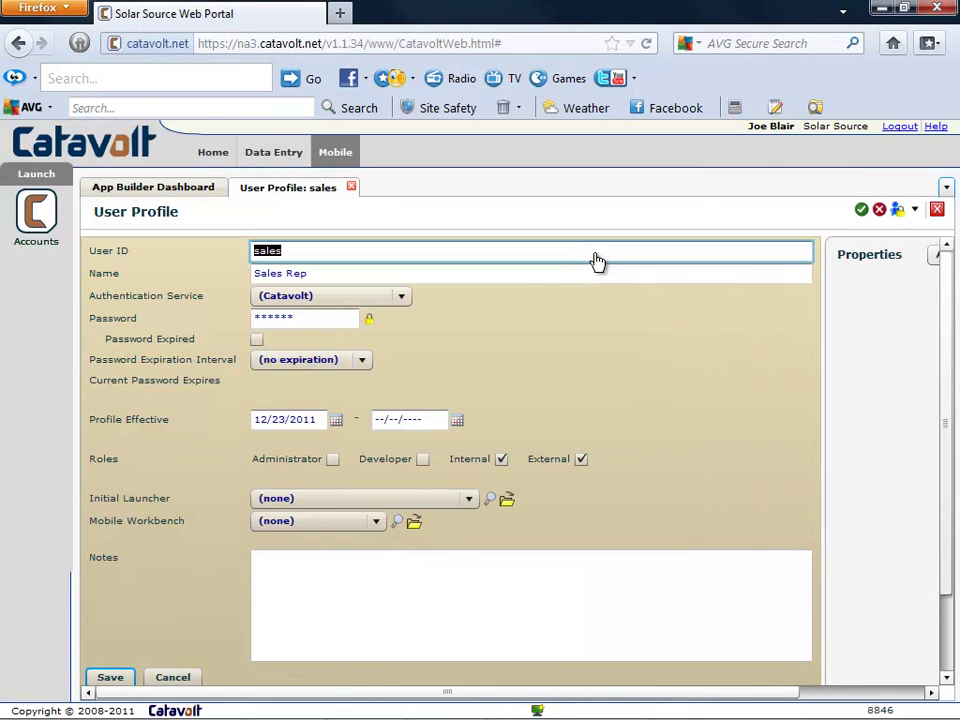
click(375, 520)
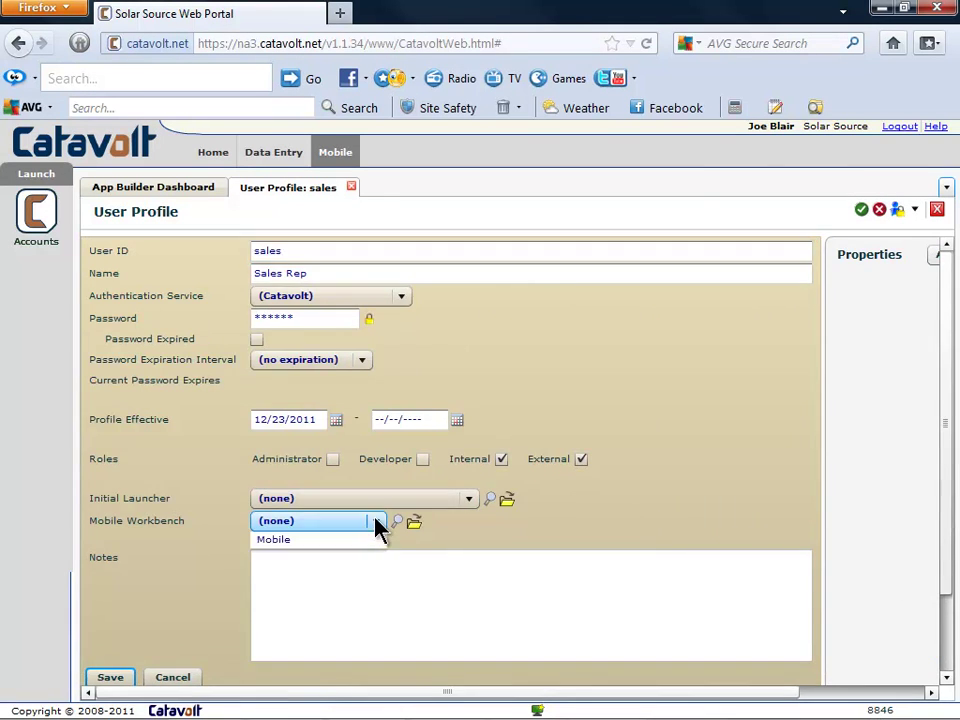
click(285, 597)
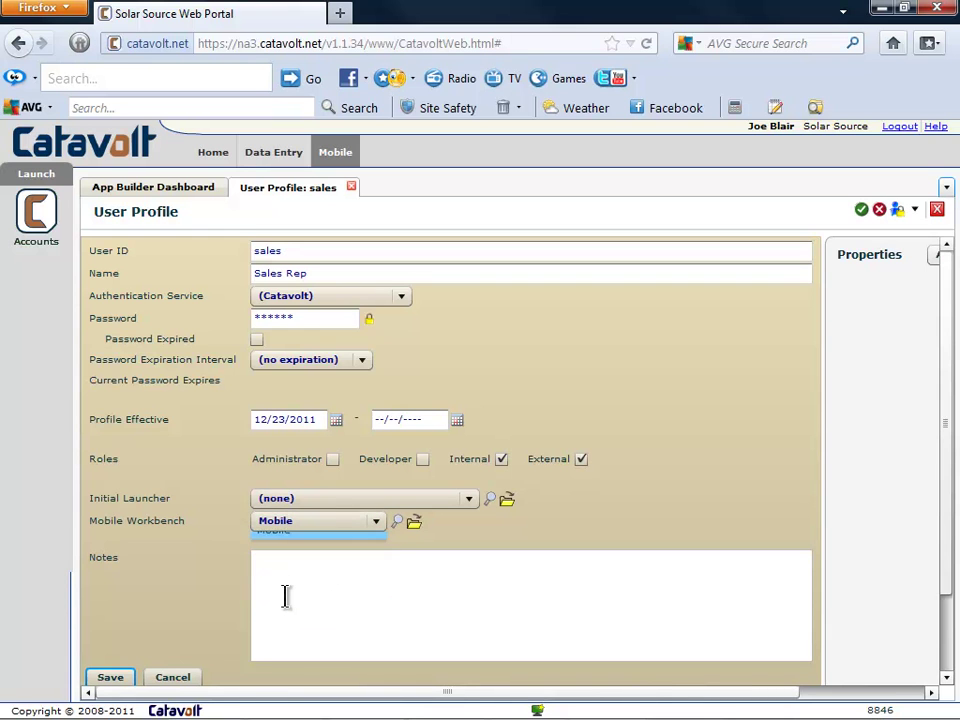
click(120, 682)
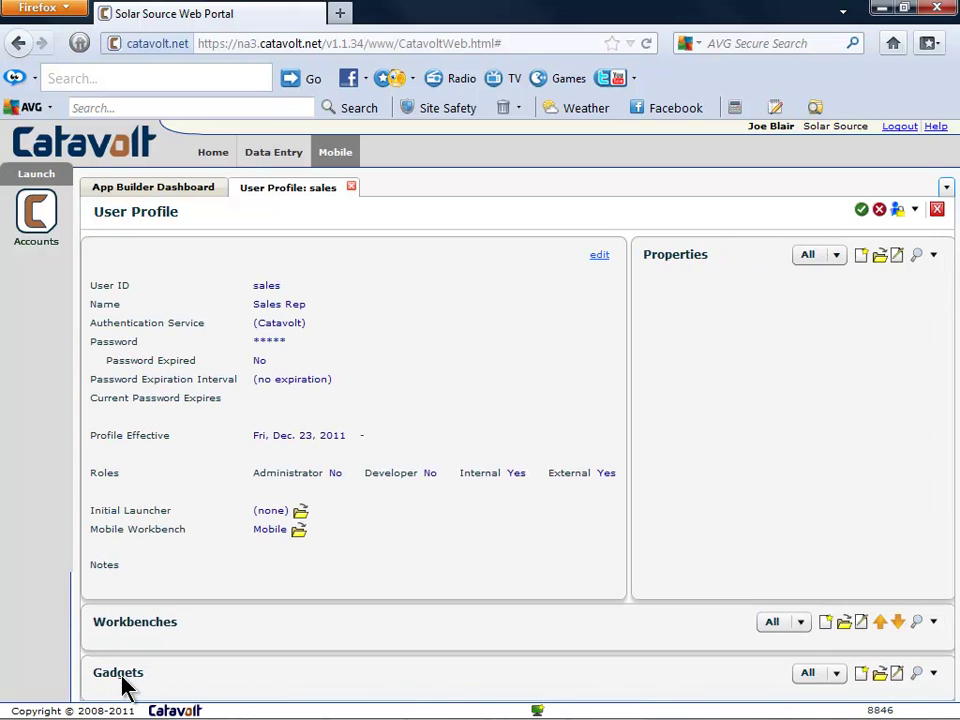
click(351, 187)
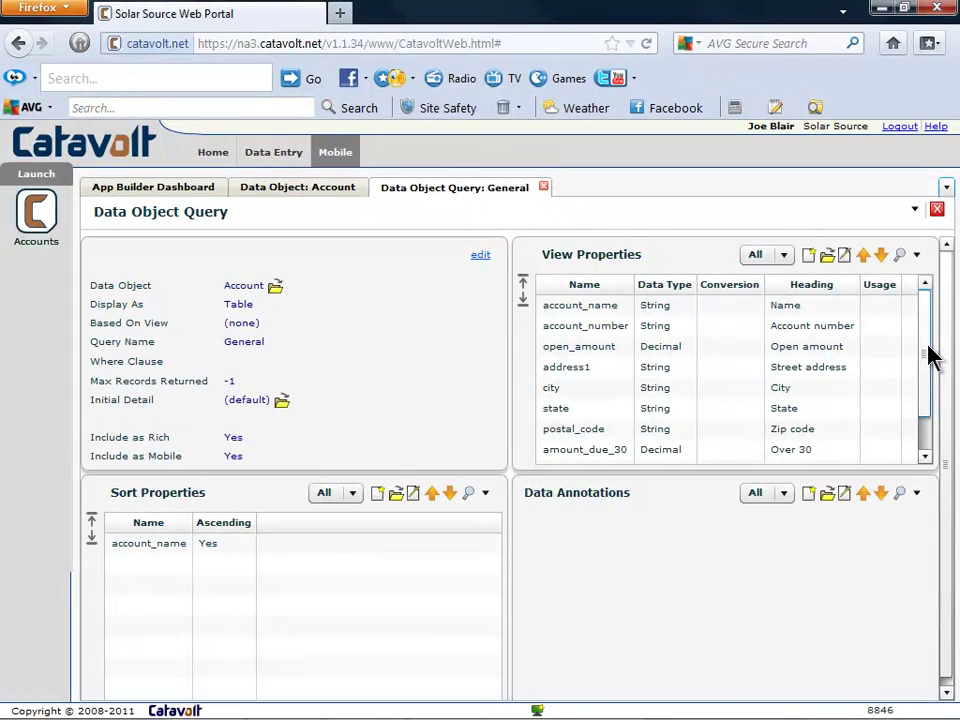
Add credit_limit to the General query view with the heading 'Credit Limit'.
drag(930, 352, 932, 414)
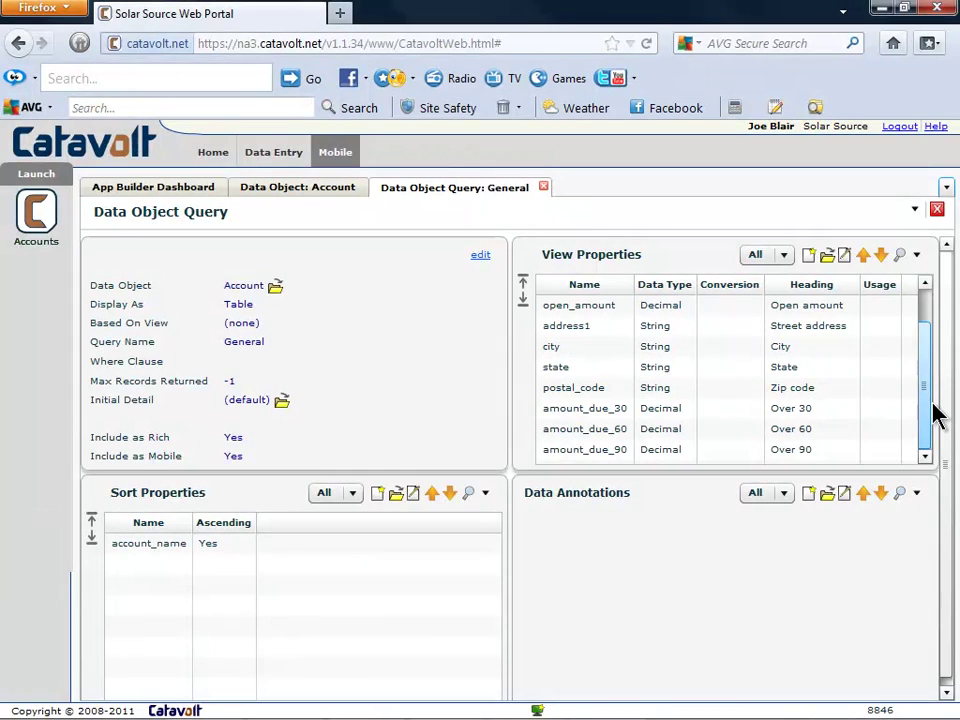
click(809, 256)
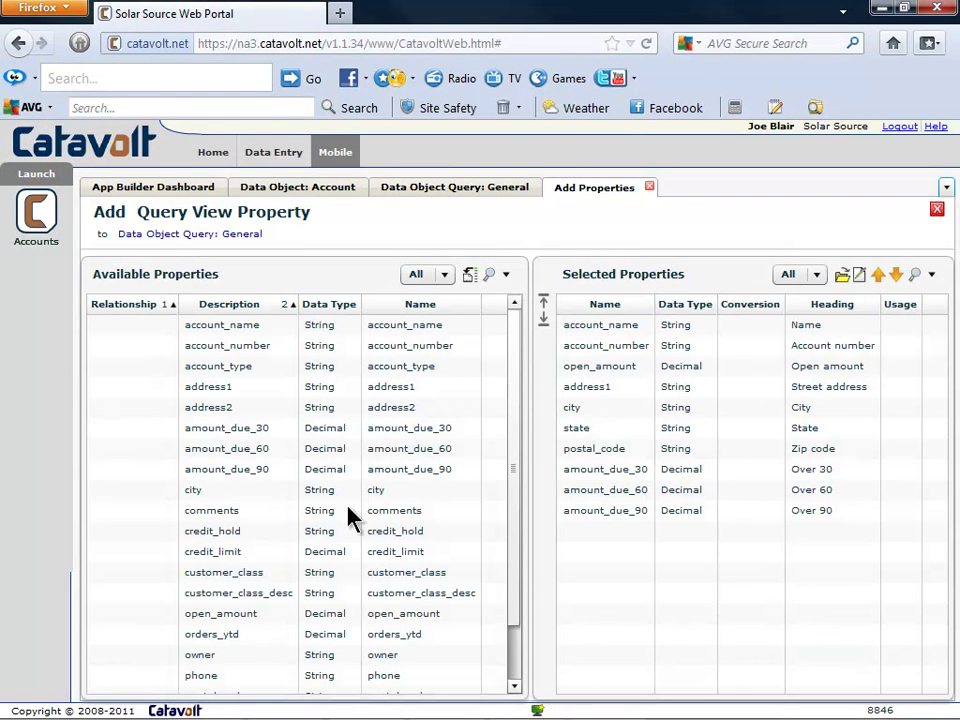
double_click(334, 549)
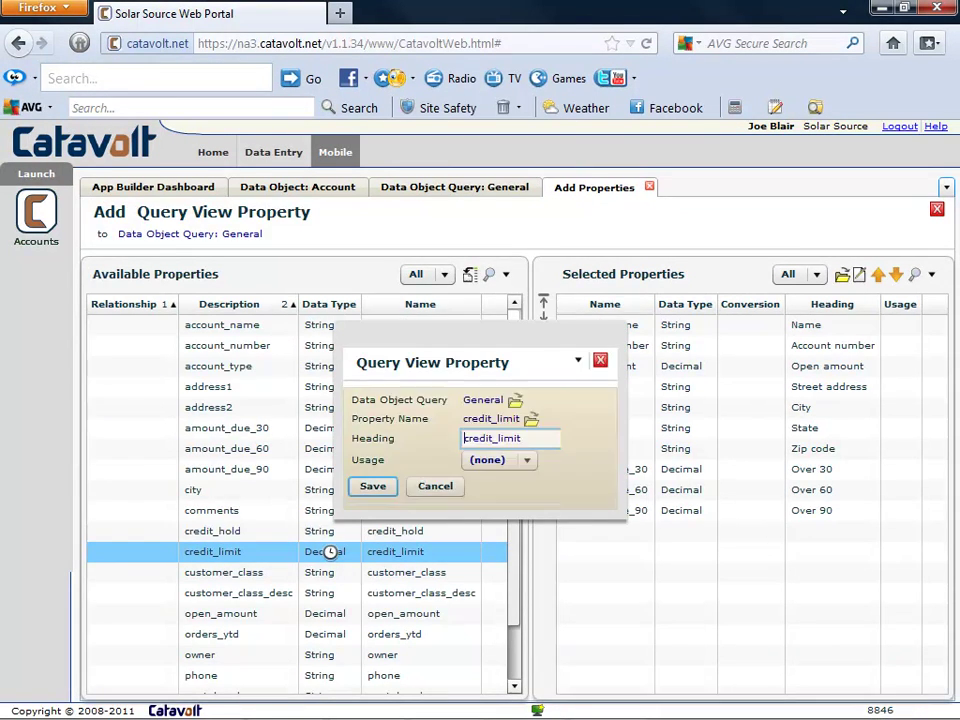
drag(524, 438, 447, 447)
text(Credit Limit)
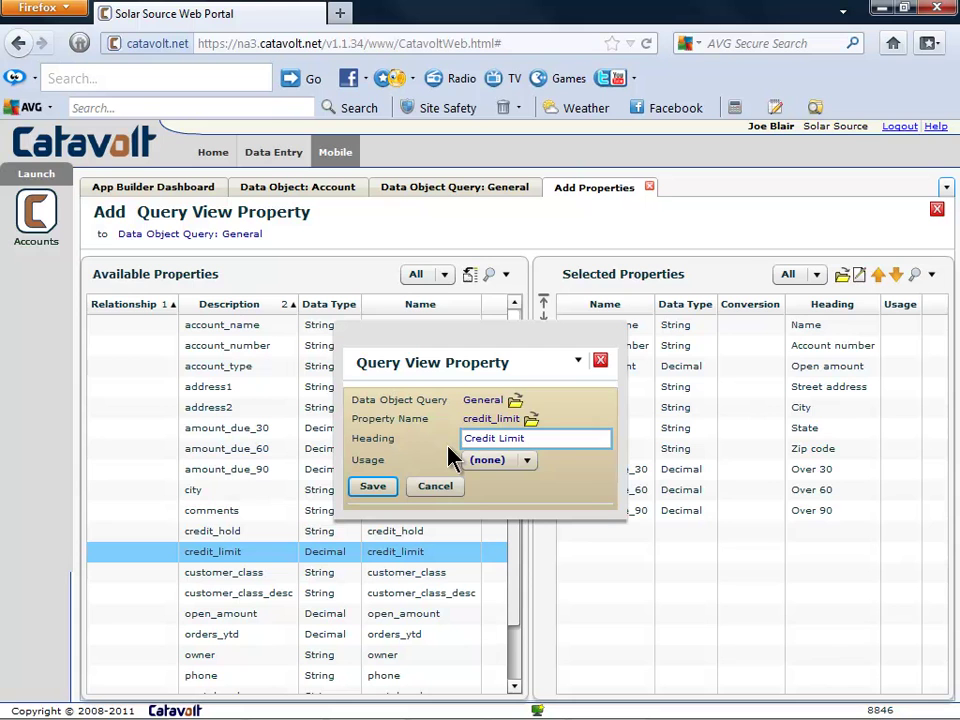
click(382, 488)
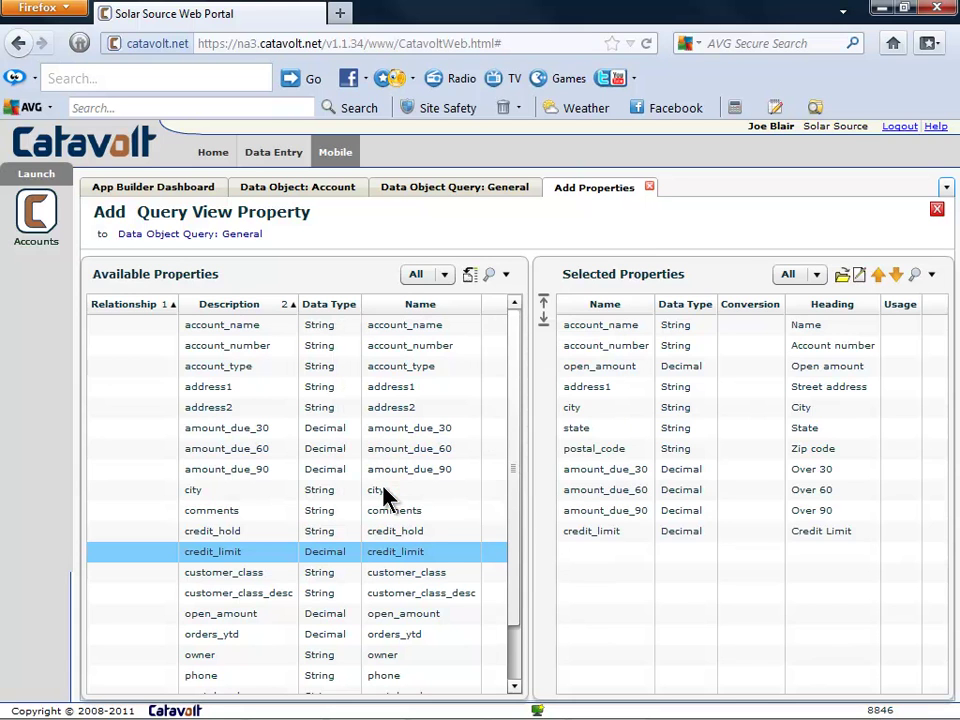
Show the phone's name-sorted Accounts list with Credit Limit in the Yawcam preview.
click(582, 536)
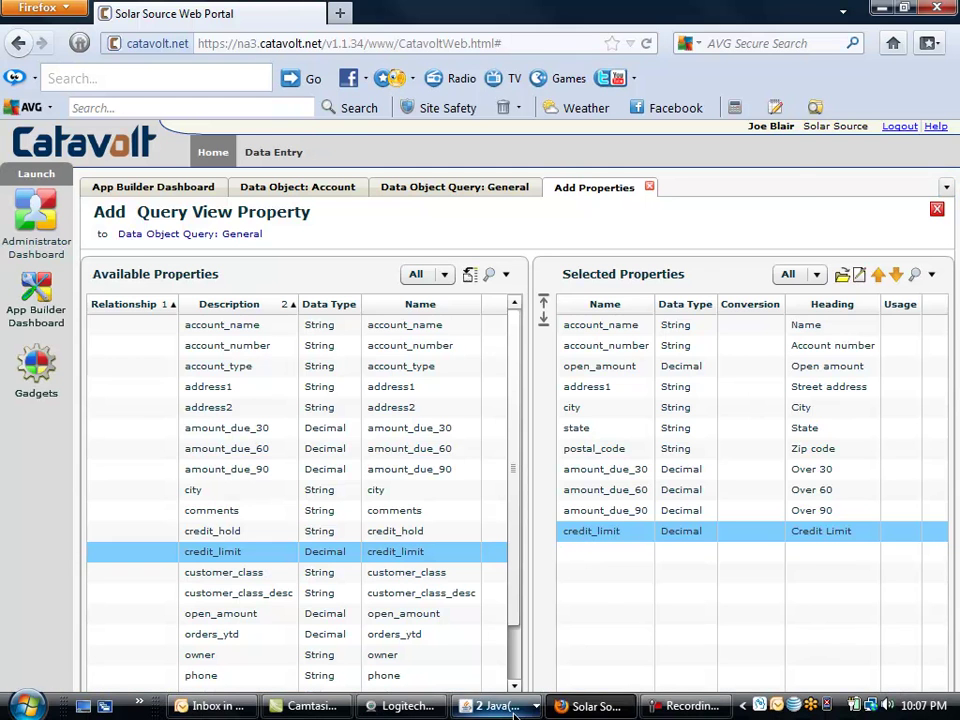
click(513, 684)
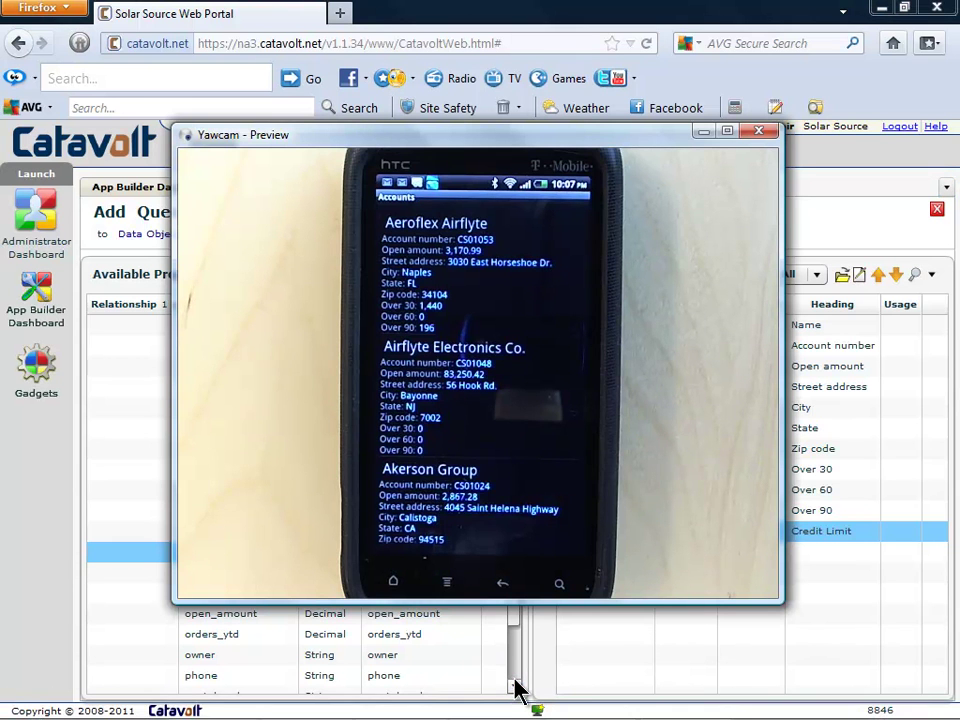